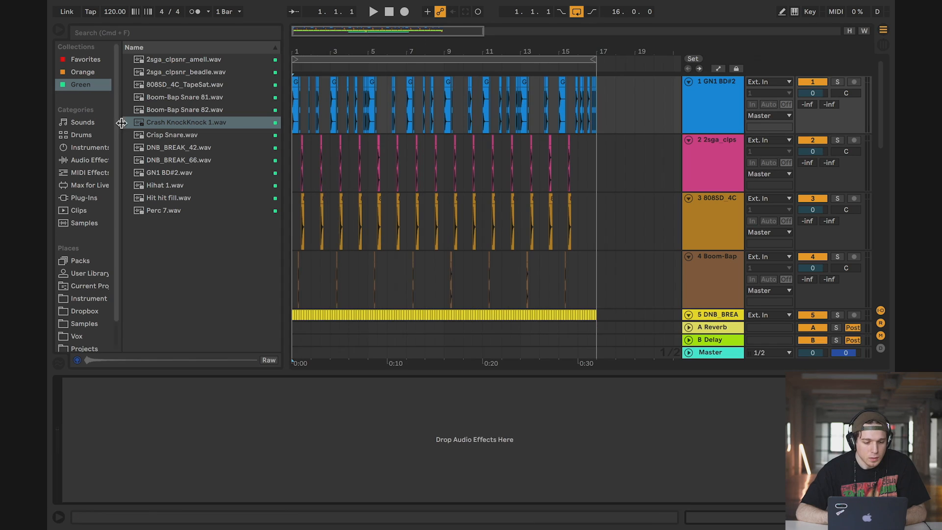
# Step: Add EQ Eight to the GN1 BD#2 kick track and copy it to the tracks below, starting with the clap and 808SD_4C snare
pyautogui.click(88, 160)
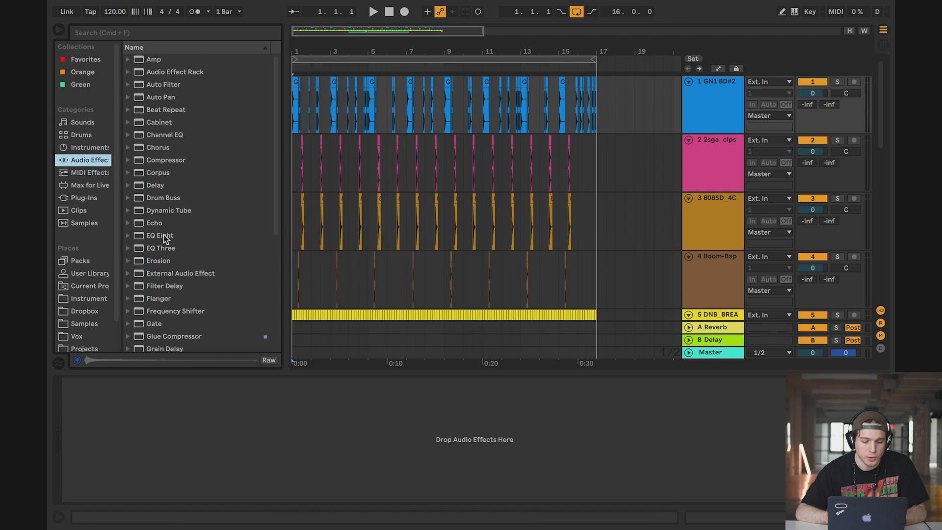
pyautogui.moveTo(157, 237); pyautogui.dragTo(444, 103)
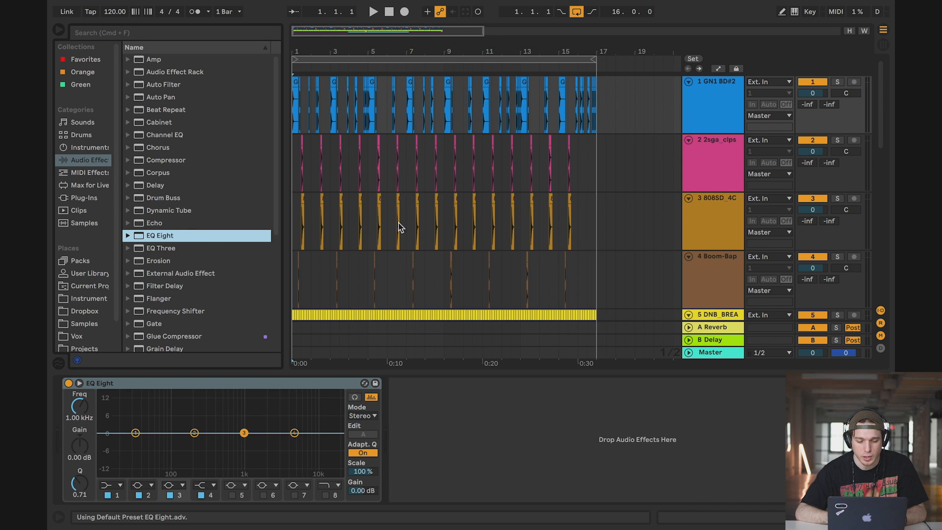
pyautogui.moveTo(198, 381); pyautogui.dragTo(420, 172)
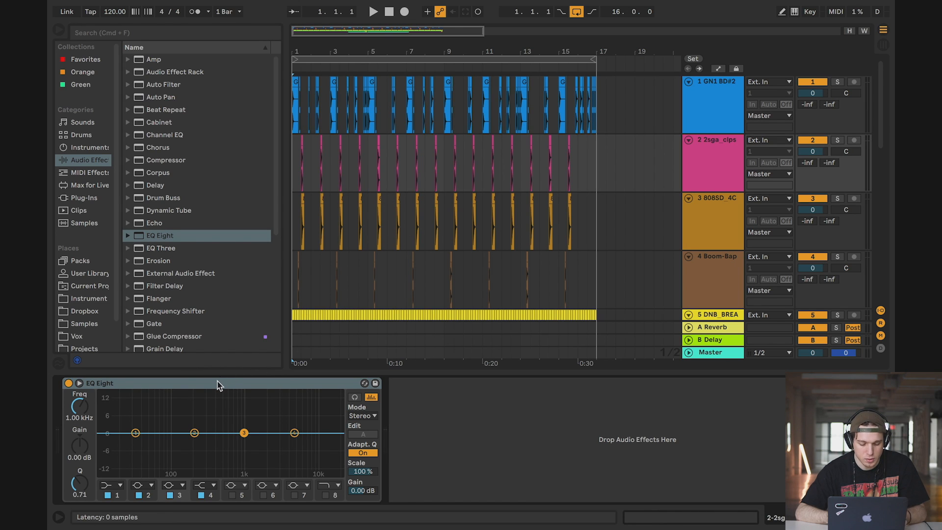
pyautogui.moveTo(206, 383); pyautogui.dragTo(471, 226)
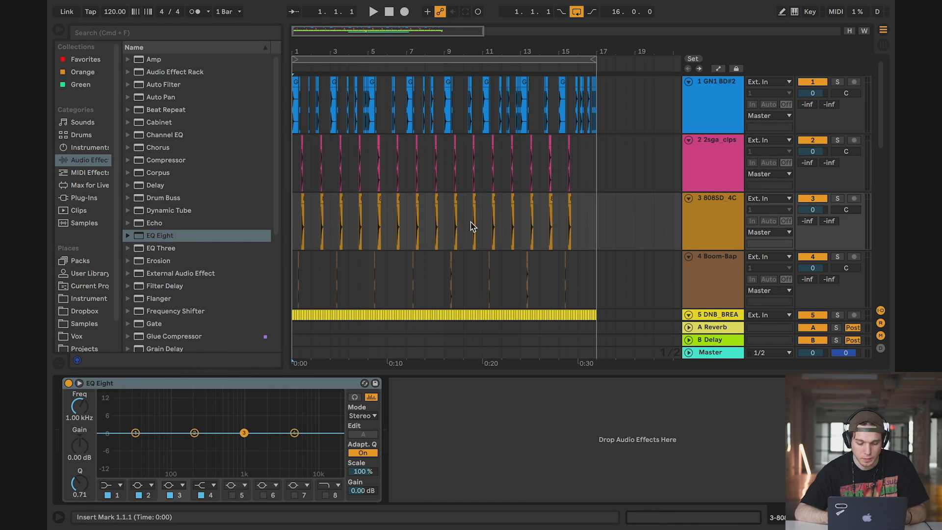
pyautogui.click(229, 388)
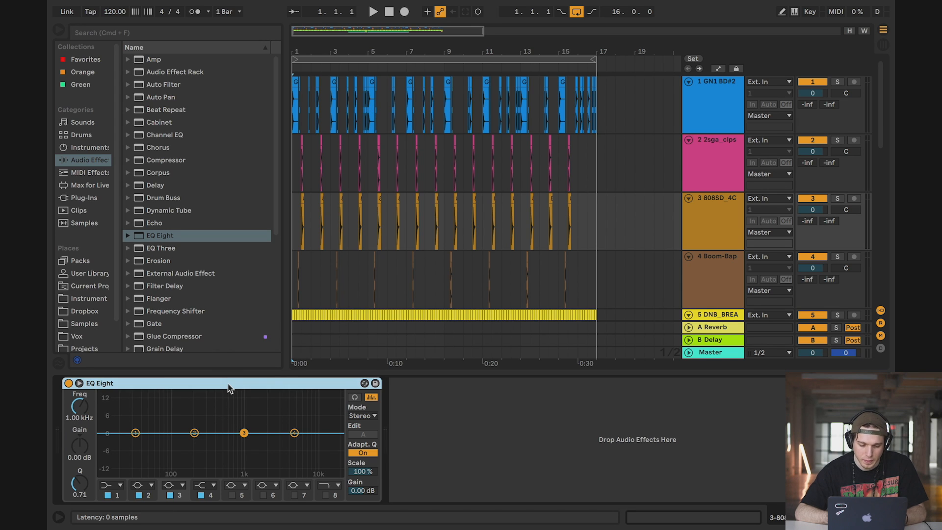
pyautogui.click(409, 300)
pyautogui.scroll(-3, 507, 254)
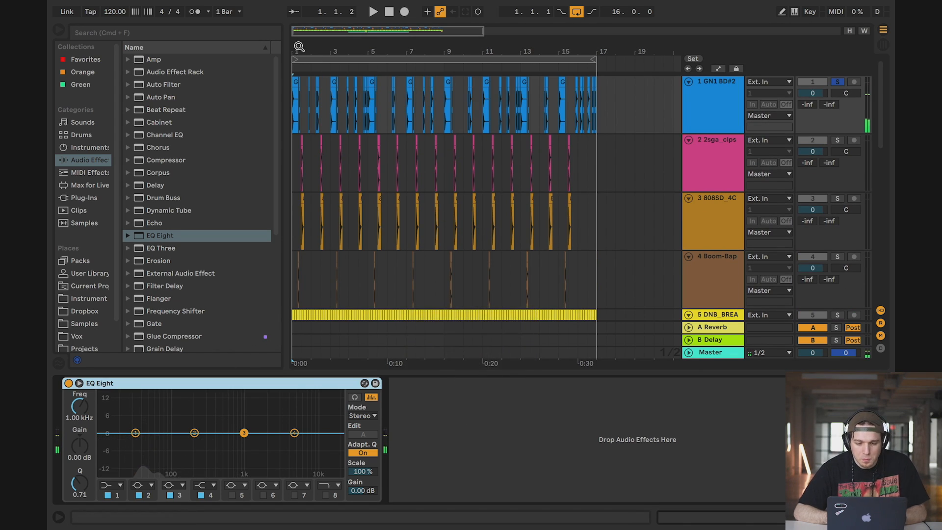
# Step: Cut the kick by 3 dB with EQ band 2 around 114 Hz, nudge the band slightly higher, and audition the result
pyautogui.moveTo(299, 46); pyautogui.dragTo(282, 94)
pyautogui.moveTo(194, 432); pyautogui.dragTo(175, 439)
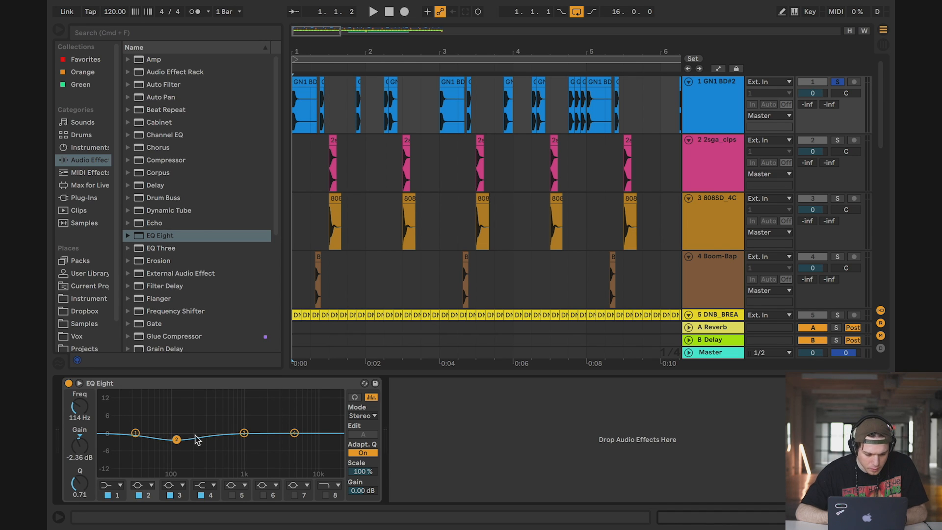
pyautogui.click(83, 447)
pyautogui.write('-3')
pyautogui.press('Return')
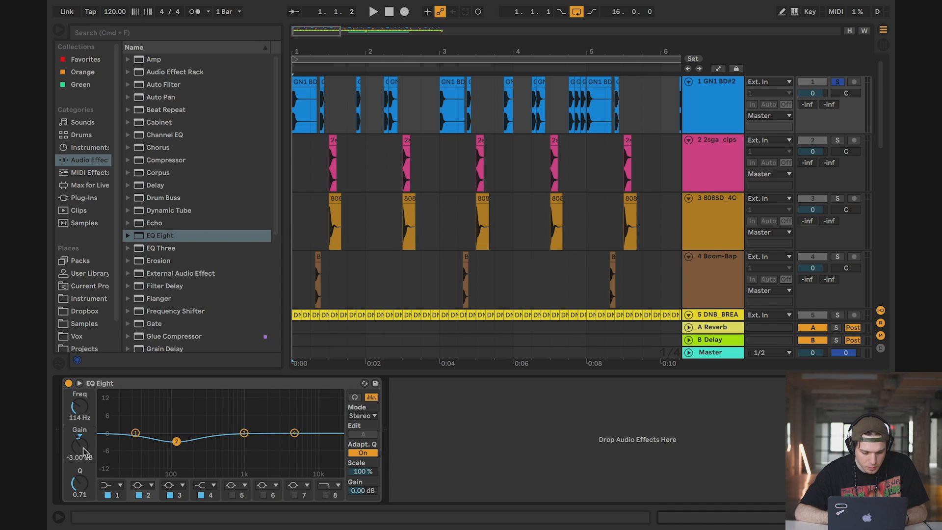
pyautogui.press('space')
pyautogui.moveTo(176, 441); pyautogui.dragTo(181, 442)
pyautogui.press('space')
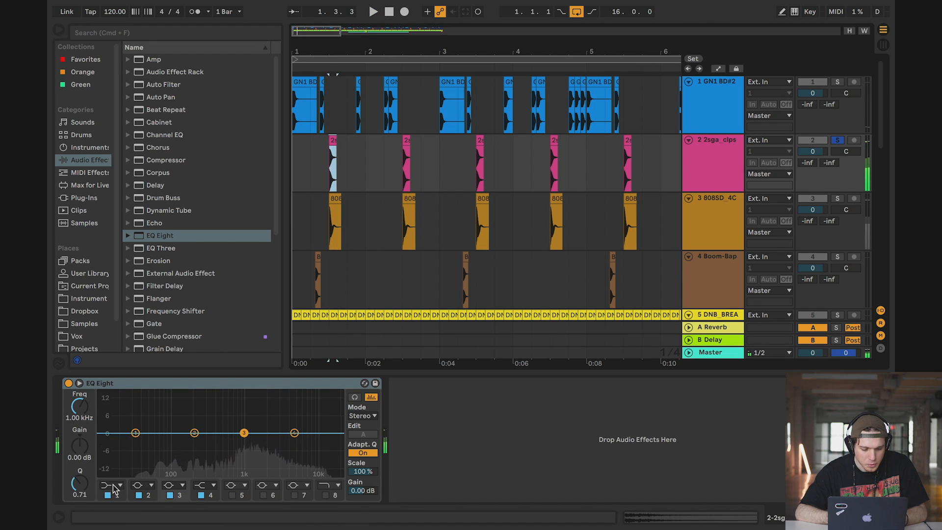
# Step: Change EQ band 1 on the clap track to a low cut and set its frequency to about 177 Hz
pyautogui.click(114, 485)
pyautogui.click(110, 418)
pyautogui.moveTo(137, 443); pyautogui.dragTo(194, 443)
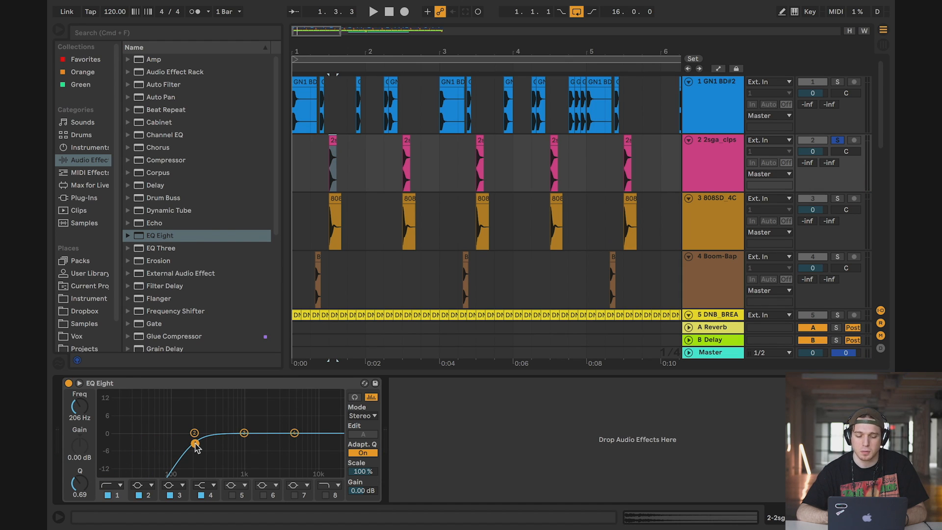
pyautogui.moveTo(195, 443); pyautogui.dragTo(198, 445)
pyautogui.moveTo(325, 147); pyautogui.dragTo(440, 158)
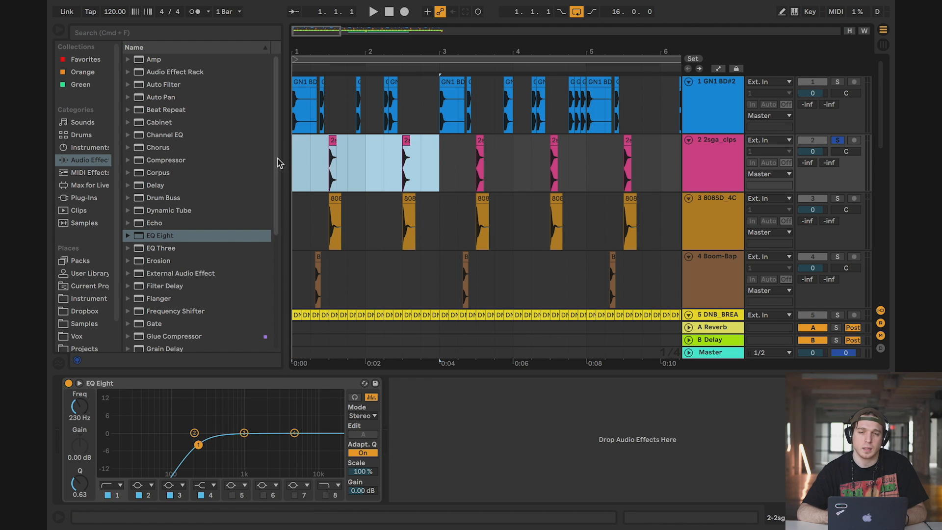
pyautogui.moveTo(198, 444); pyautogui.dragTo(190, 442)
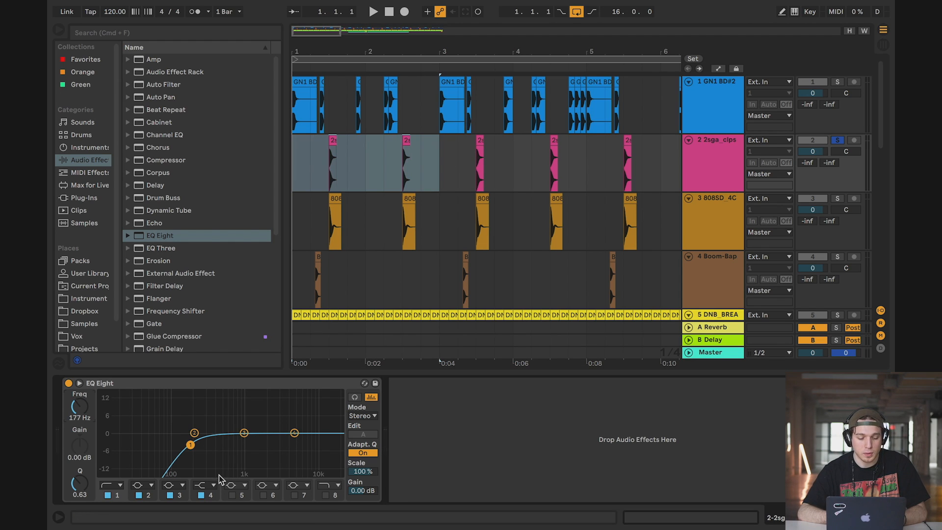
# Step: Audition the first clap with its low cut lowered to 10 Hz, and raise the cut frequency to about 255 Hz
pyautogui.moveTo(93, 409); pyautogui.dragTo(93, 441)
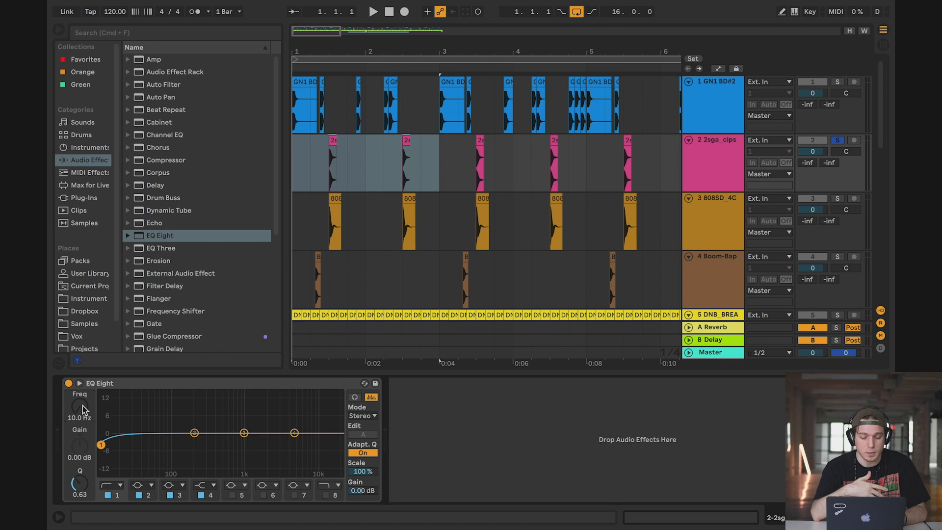
pyautogui.moveTo(84, 409); pyautogui.dragTo(86, 441)
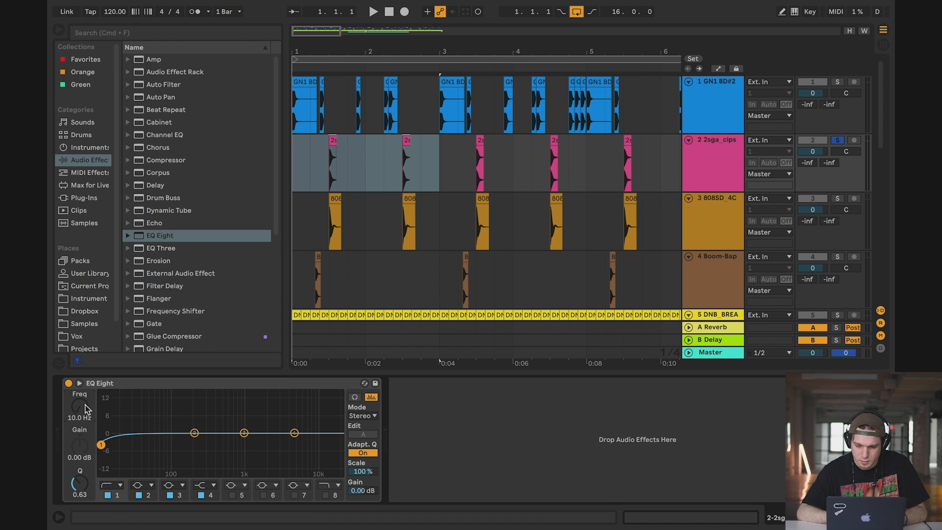
pyautogui.click(331, 142)
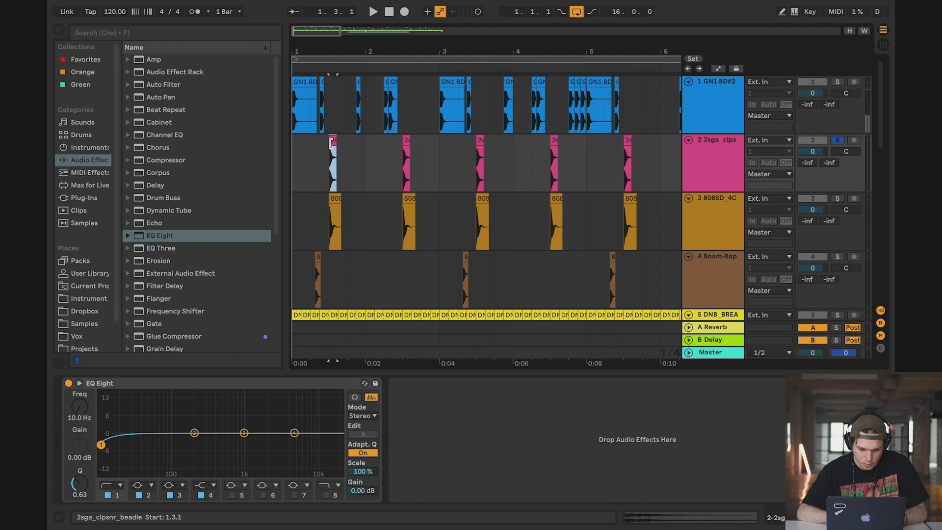
pyautogui.press('space')
pyautogui.press('space')
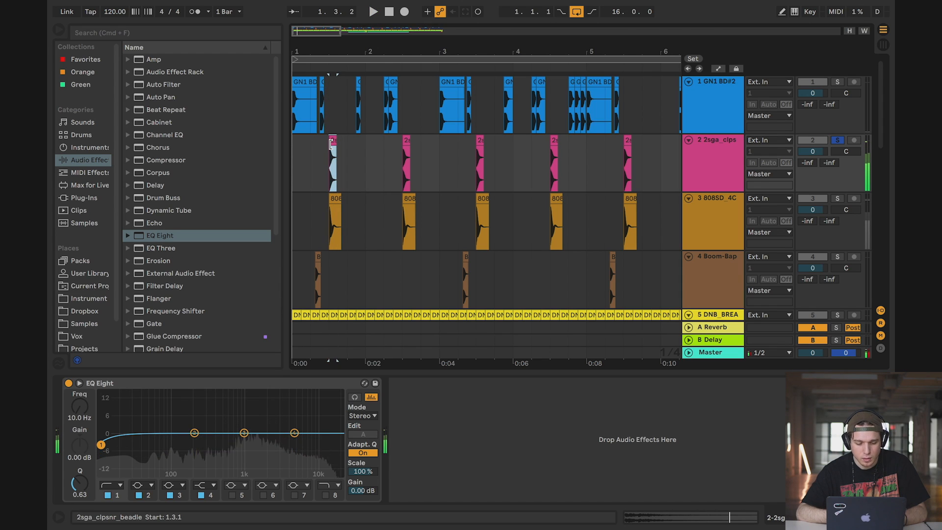
pyautogui.moveTo(85, 414); pyautogui.dragTo(86, 385)
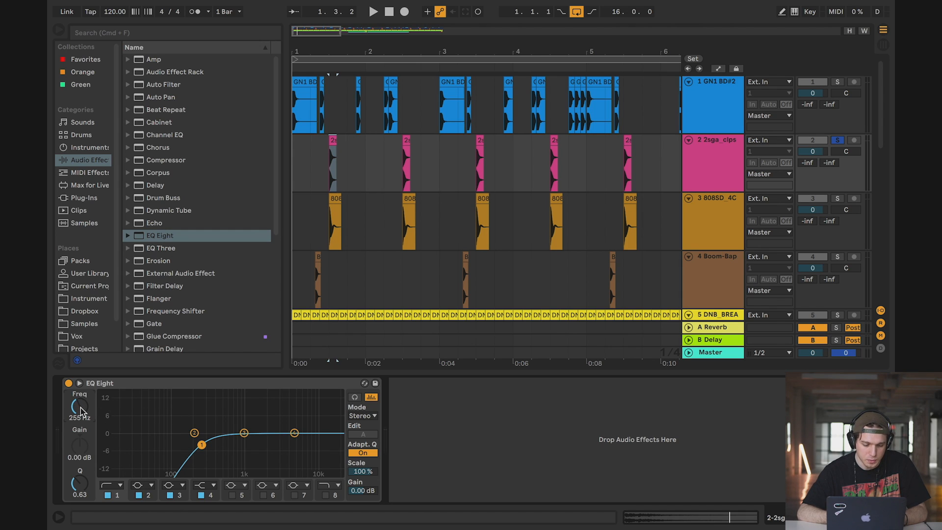
pyautogui.moveTo(81, 409); pyautogui.dragTo(81, 410)
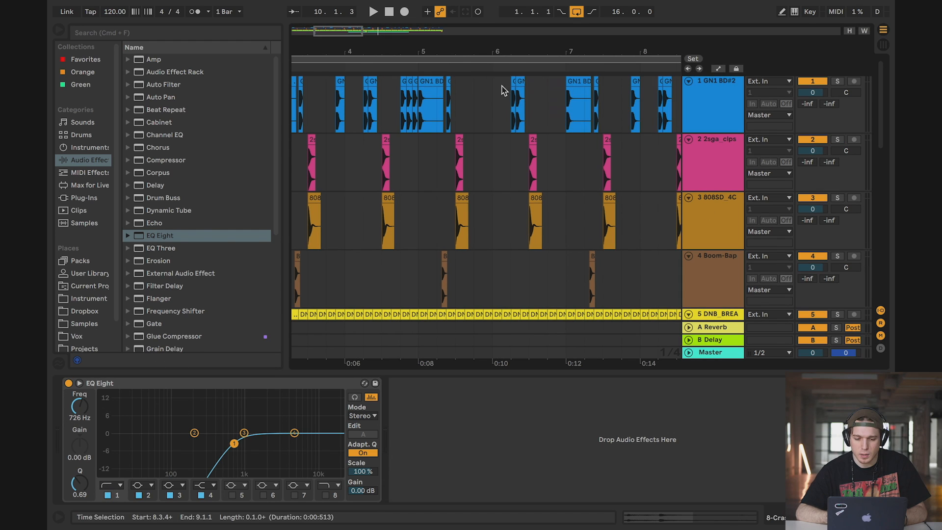
# Step: Play the full arrangement from the start to bar 9 and review the equalized drum tracks
pyautogui.moveTo(502, 51); pyautogui.dragTo(349, 51)
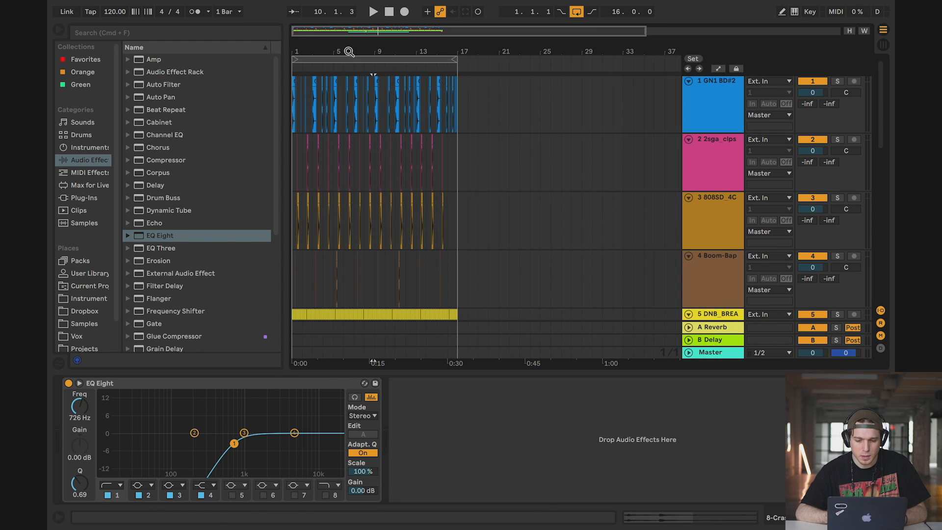
pyautogui.scroll(6, 343, 162)
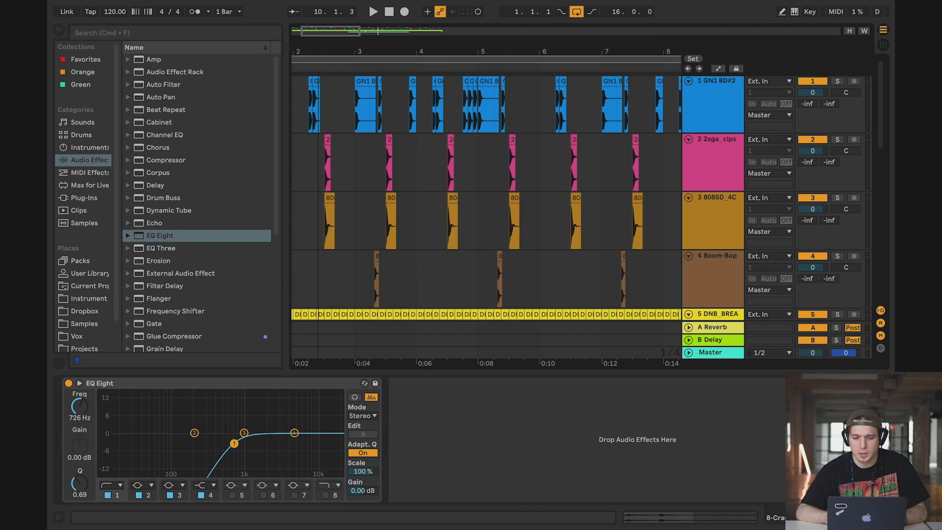
pyautogui.scroll(-3, 374, 153)
pyautogui.scroll(3, 374, 153)
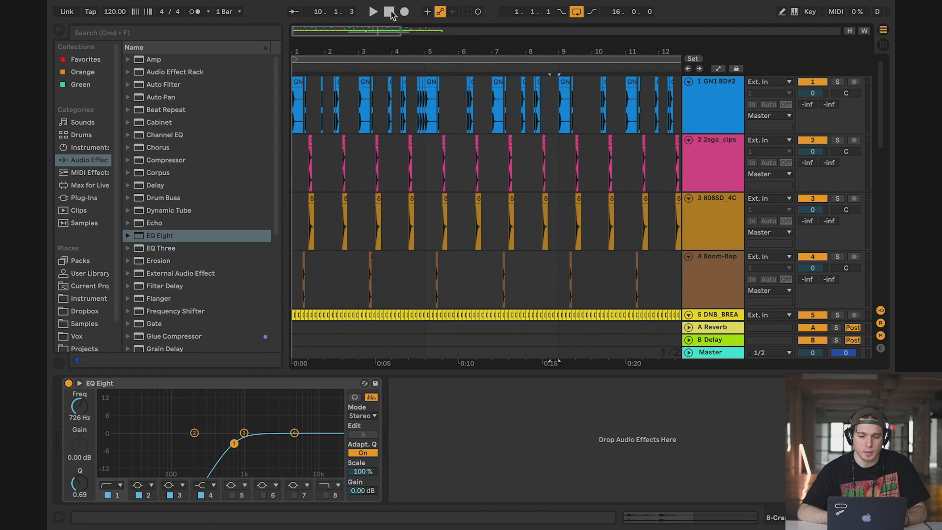
pyautogui.click(390, 13)
pyautogui.press('space')
pyautogui.press('XF86AudioRaiseVolume')
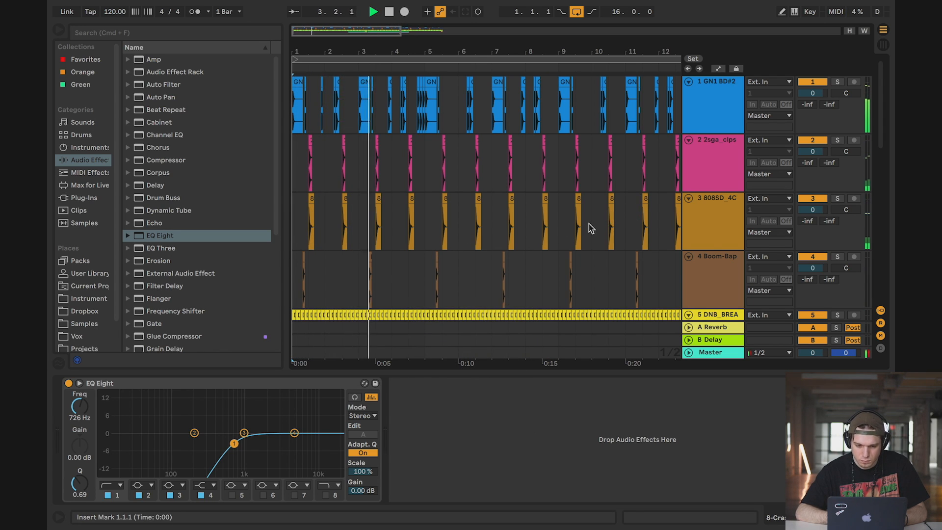
pyautogui.scroll(-6, 468, 232)
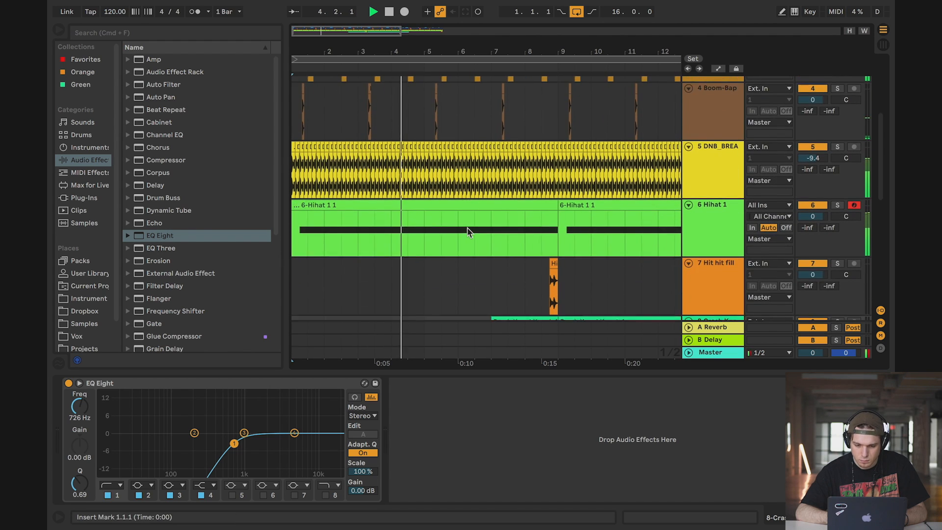
pyautogui.scroll(6, 467, 232)
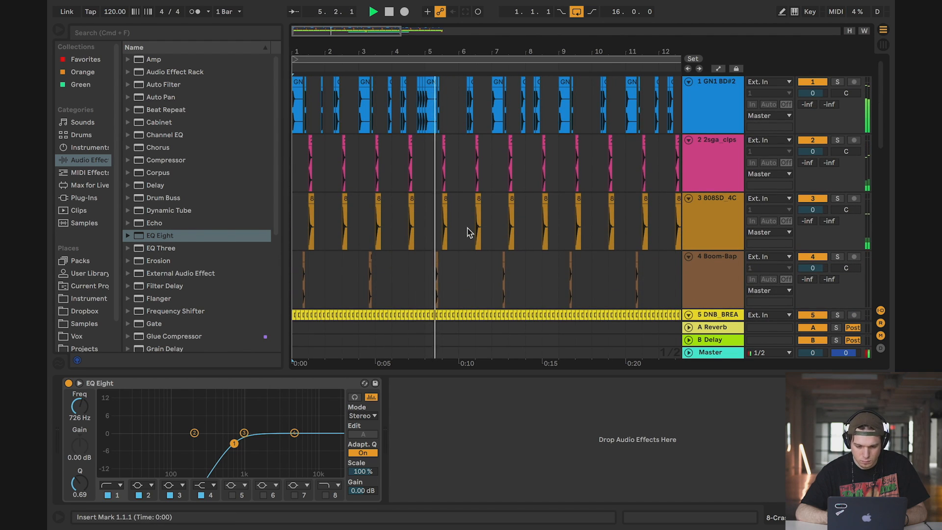
pyautogui.scroll(-5, 466, 248)
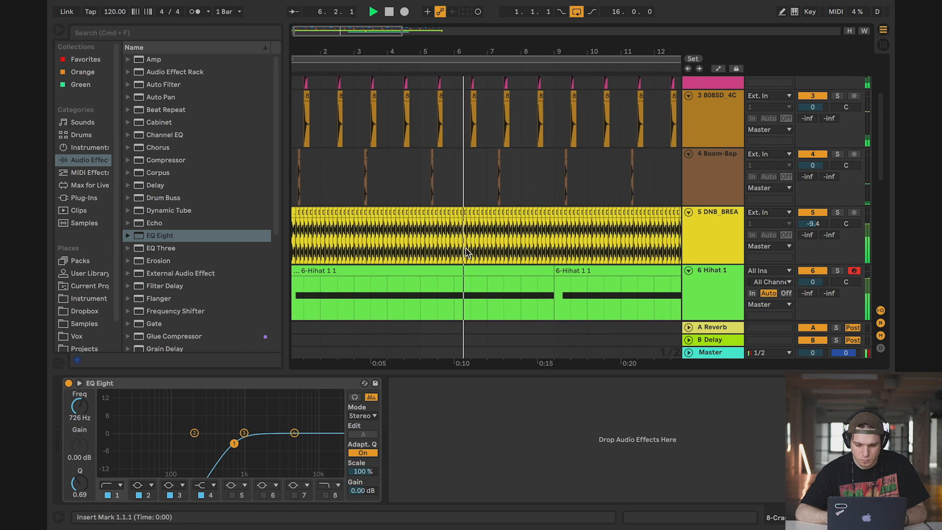
pyautogui.scroll(-3, 466, 249)
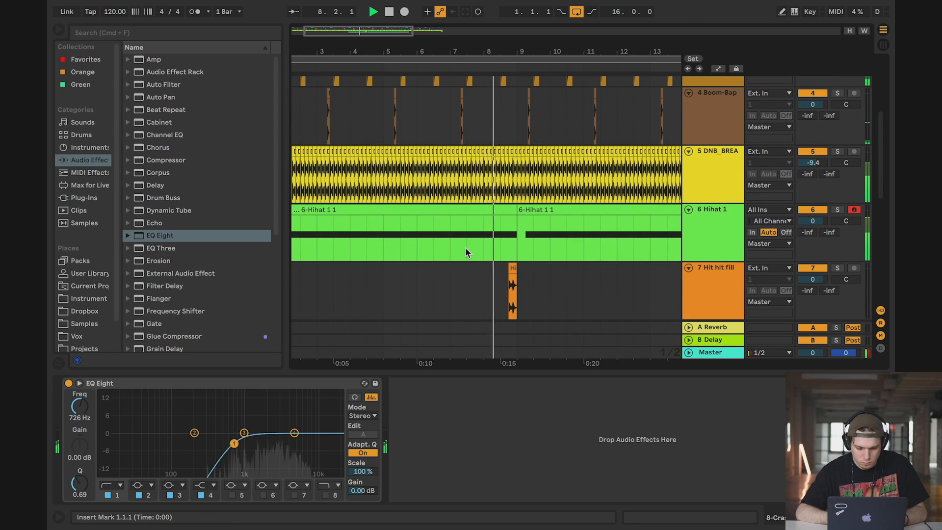
pyautogui.press('space')
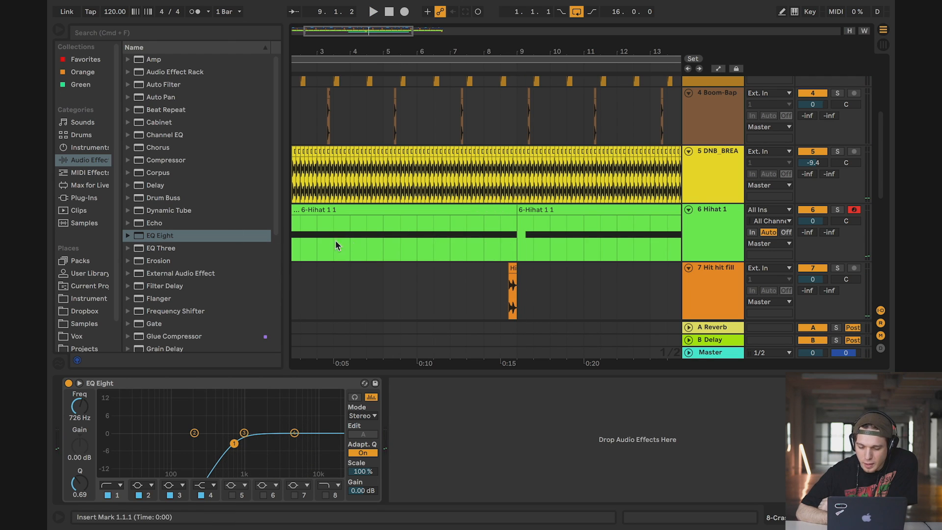
# Step: Group the clap and 808SD_4C snare tracks into one group track
pyautogui.scroll(5, 592, 173)
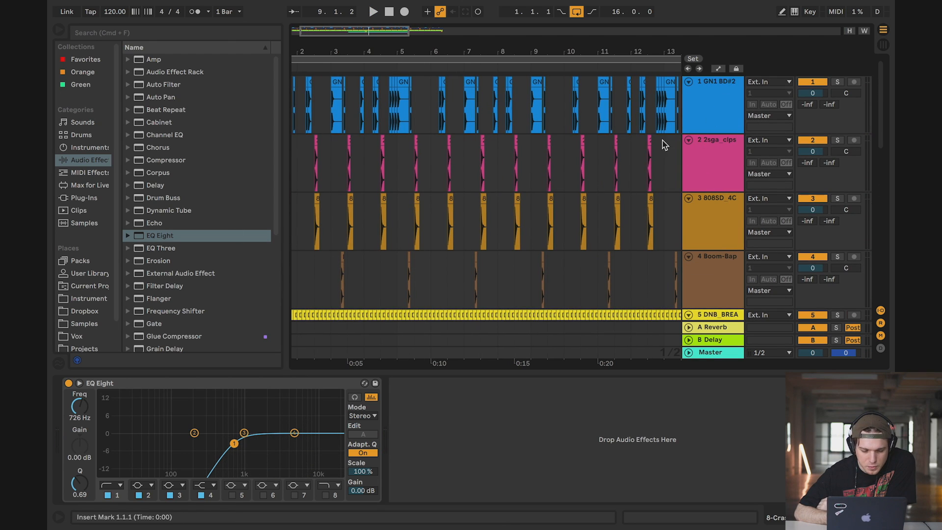
pyautogui.click(717, 172)
pyautogui.keyDown('shift'); pyautogui.click(712, 219); pyautogui.keyUp('shift')
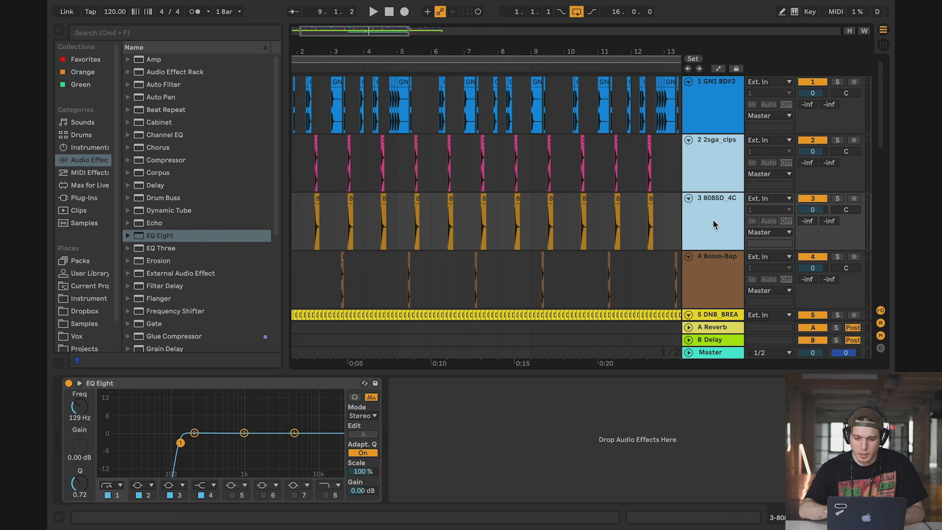
pyautogui.moveTo(597, 148); pyautogui.dragTo(564, 202)
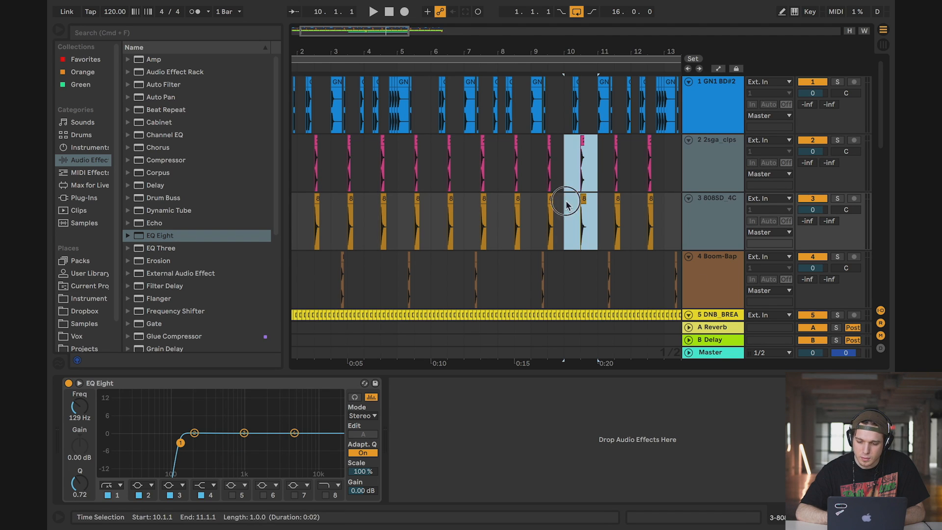
pyautogui.click(712, 150)
pyautogui.keyDown('shift'); pyautogui.click(722, 231); pyautogui.keyUp('shift')
pyautogui.press('super+g')
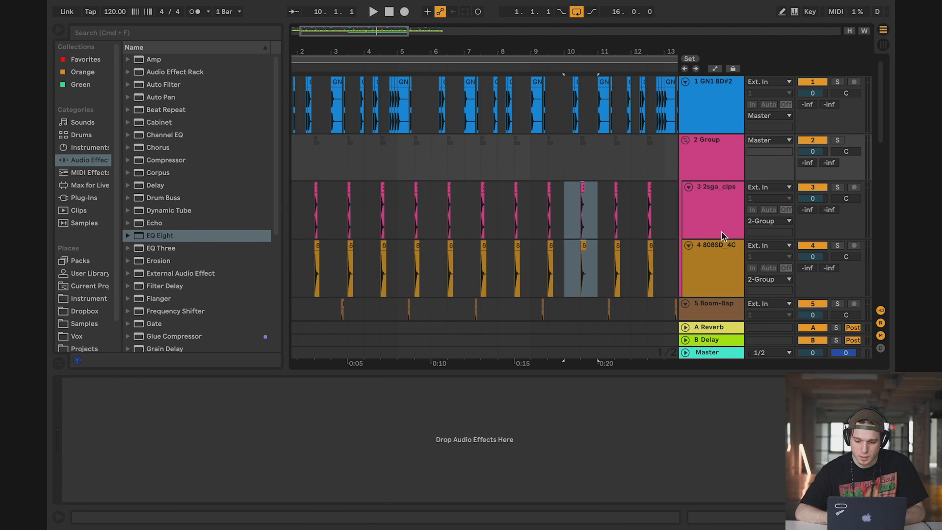
# Step: Add a Glue Compressor to the new clap and snare group and adjust its attack and release
pyautogui.click(699, 154)
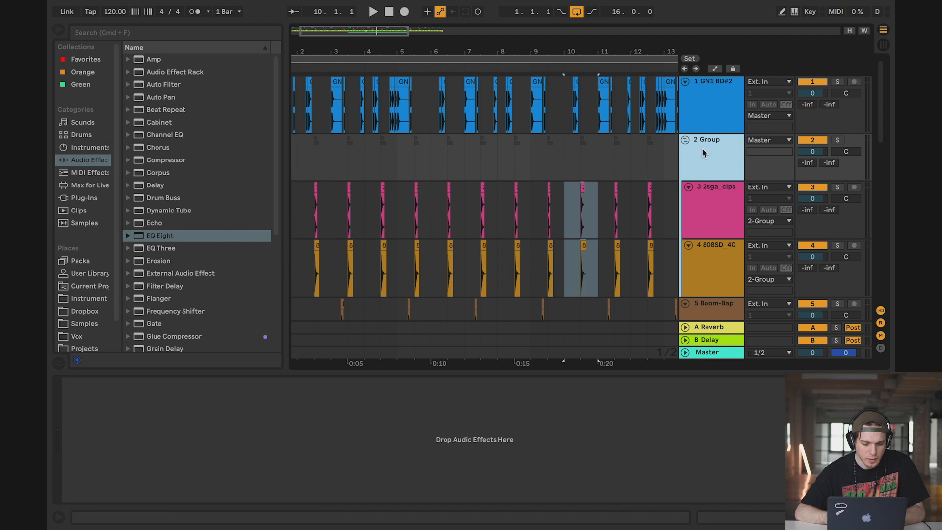
pyautogui.moveTo(158, 335); pyautogui.dragTo(524, 169)
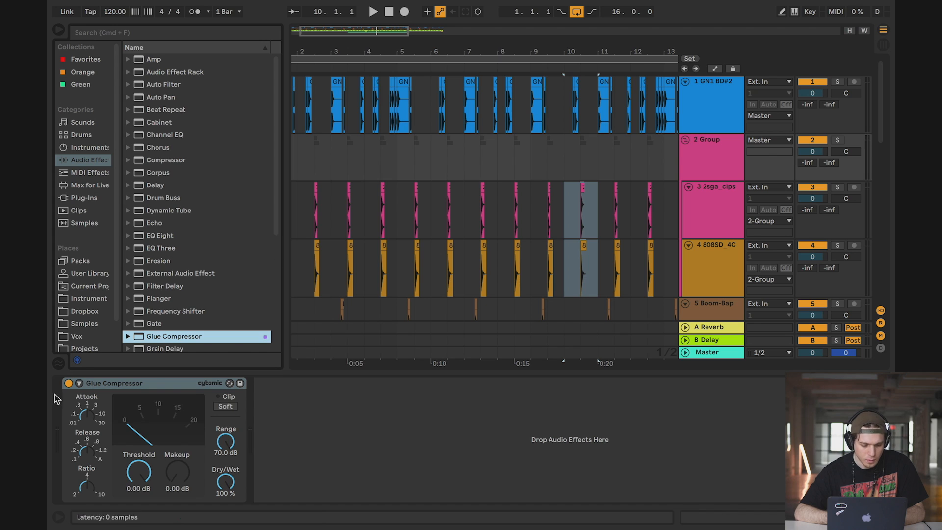
pyautogui.click(109, 387)
pyautogui.click(89, 418)
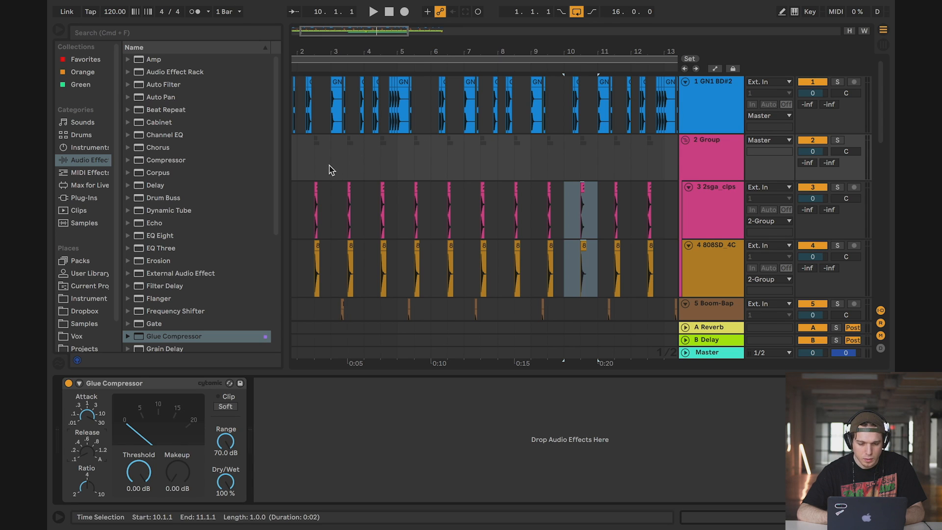
# Step: Audition the first clap and snare hit repeatedly while lowering the group's Glue Compressor threshold to about -8.25 dB
pyautogui.click(315, 158)
pyautogui.press('space')
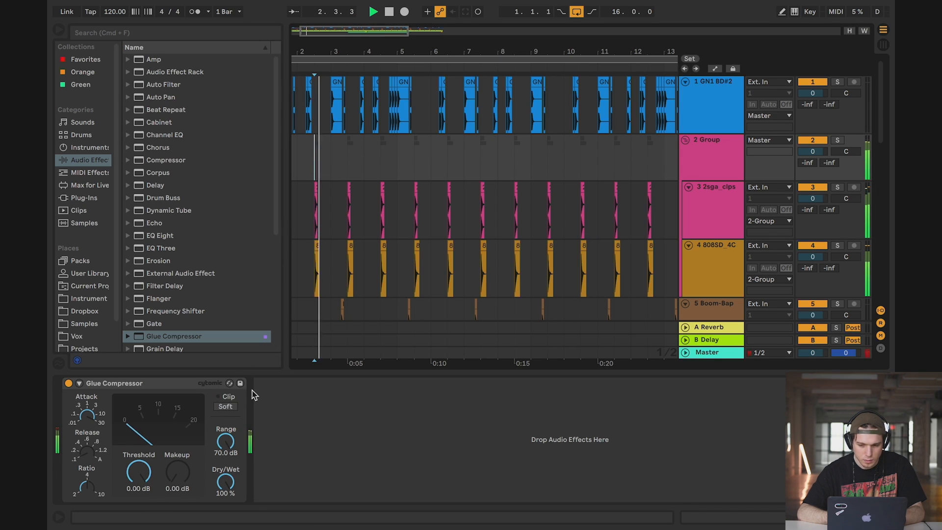
pyautogui.moveTo(138, 471)
pyautogui.mouseDown()
pyautogui.moveTo(139, 494)
pyautogui.moveTo(141, 471)
pyautogui.mouseUp()
pyautogui.press('space')
pyautogui.press('space')
pyautogui.press('space')
pyautogui.press('space')
pyautogui.press('space')
pyautogui.press('space')
pyautogui.press('space')
pyautogui.press('space')
pyautogui.press('space')
pyautogui.press('space')
pyautogui.press('space')
pyautogui.press('space')
pyautogui.press('space')
pyautogui.press('space')
pyautogui.press('space')
pyautogui.press('space')
pyautogui.press('space')
pyautogui.press('space')
pyautogui.press('space')
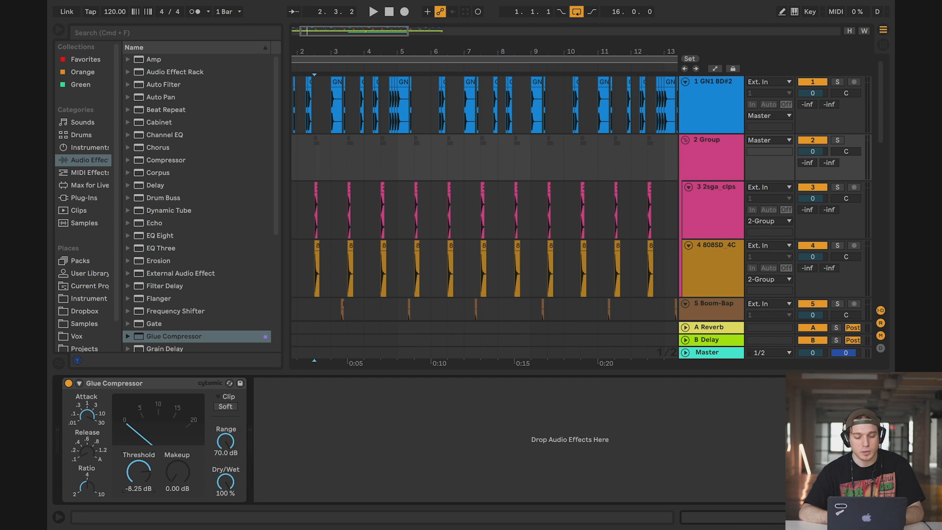
pyautogui.moveTo(141, 473); pyautogui.dragTo(141, 469)
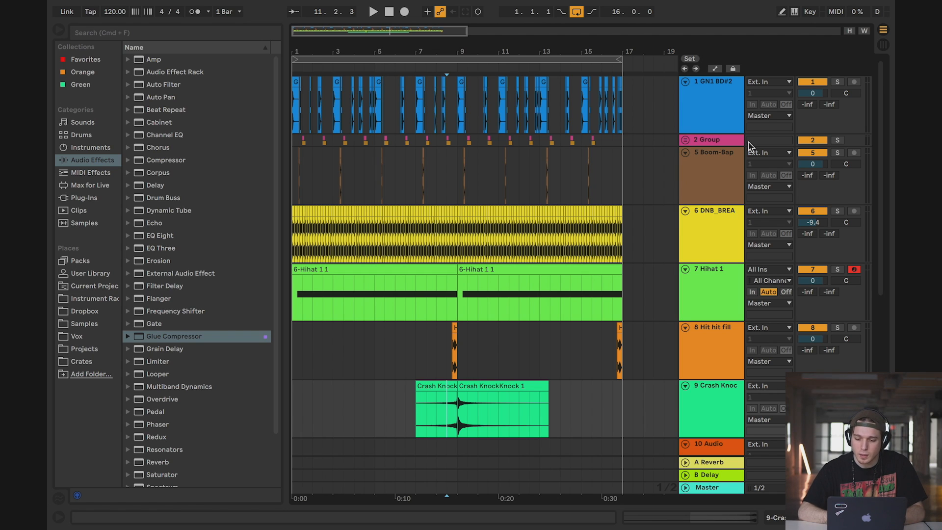
# Step: Play the drum arrangement briefly from bar 1 to review the compressed clap and snare group
pyautogui.moveTo(622, 143); pyautogui.dragTo(273, 148)
pyautogui.click(620, 142)
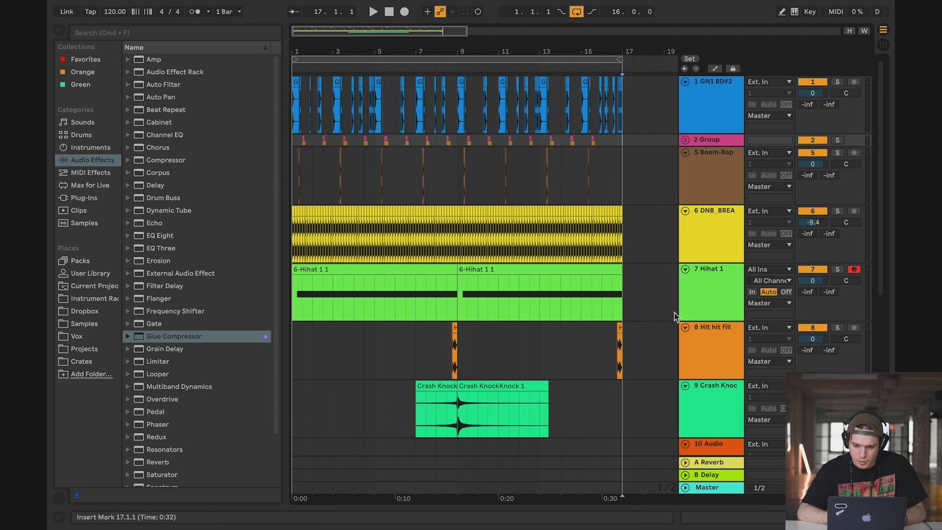
pyautogui.press('space')
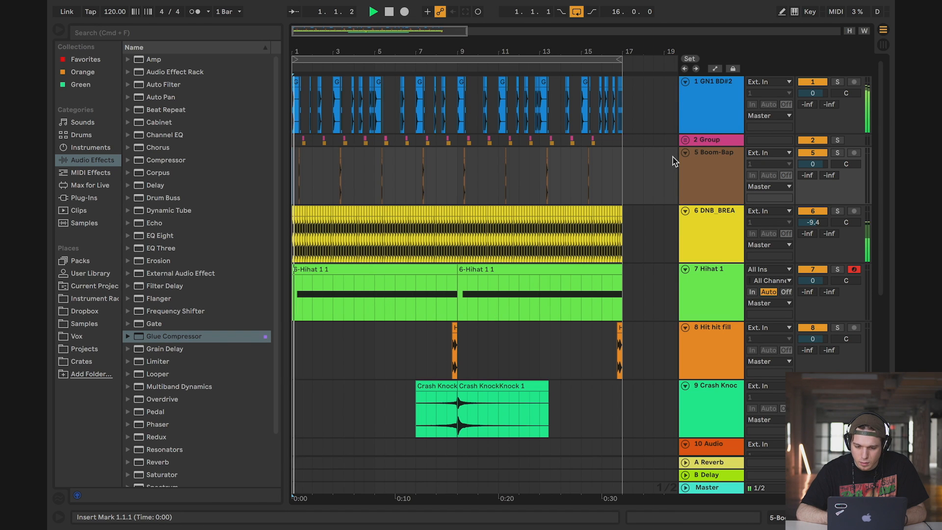
pyautogui.press('space')
# Step: Rename the GN1 BD#2 track as Kick and the clap and snare group as Snare
pyautogui.click(714, 139)
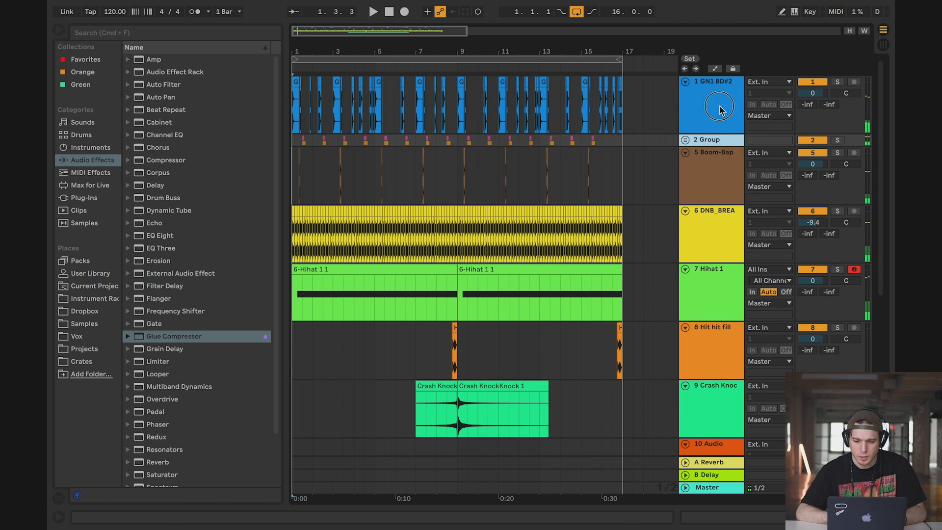
pyautogui.keyDown('shift'); pyautogui.click(720, 107); pyautogui.keyUp('shift')
pyautogui.press('super+r')
pyautogui.write('Kick')
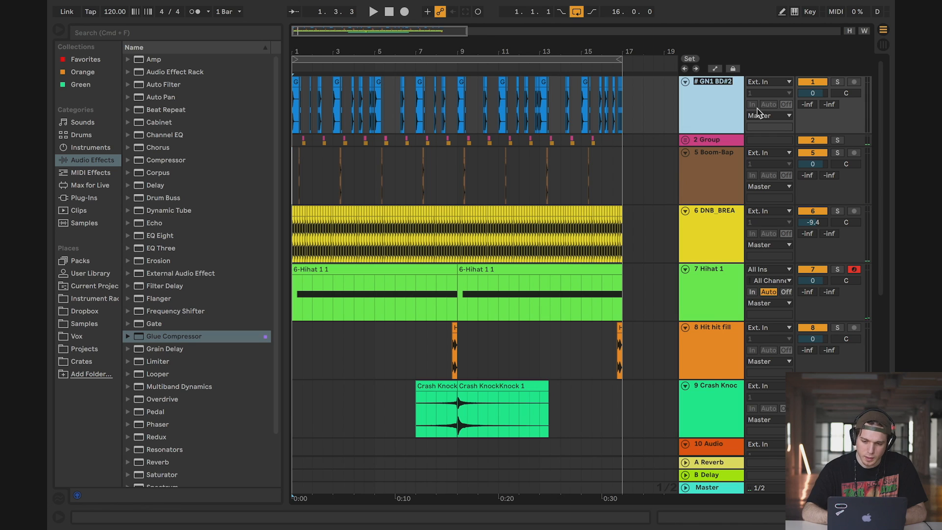
pyautogui.press('Tab')
pyautogui.write('S')
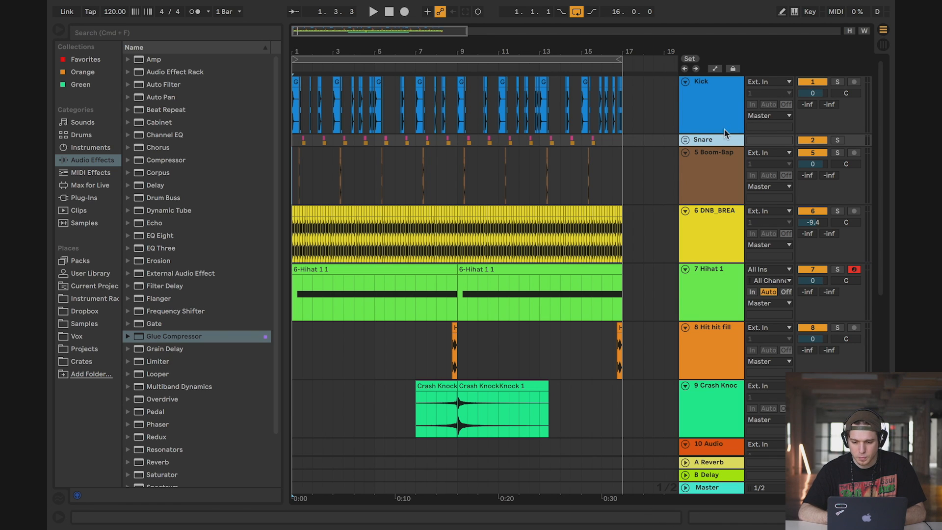
# Step: Group the Kick and Snare tracks as Kick n Snare, and add a Compressor to the Perc group
pyautogui.click(725, 83)
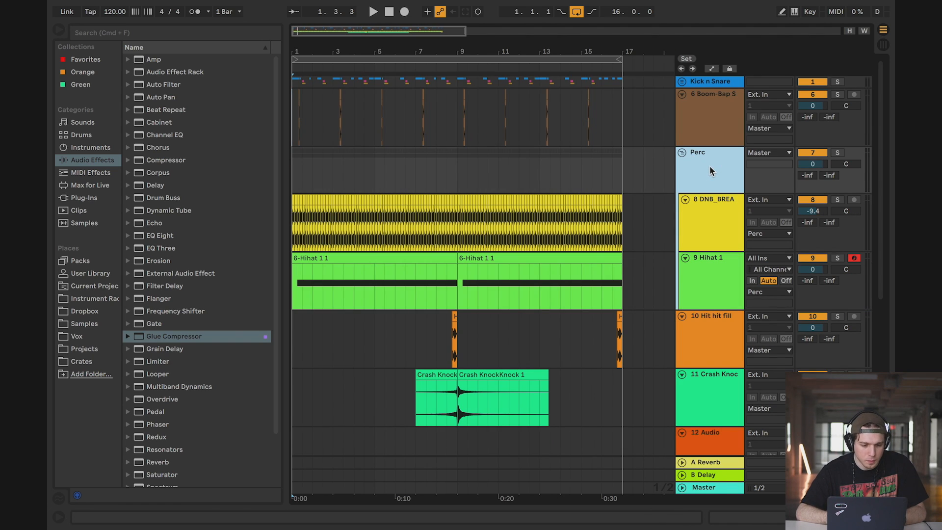
pyautogui.moveTo(183, 158); pyautogui.dragTo(584, 169)
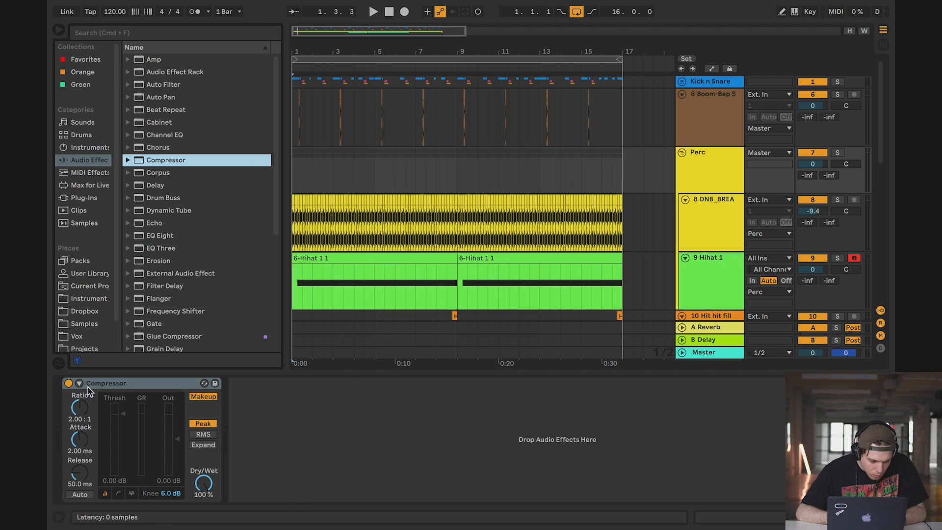
pyautogui.click(79, 383)
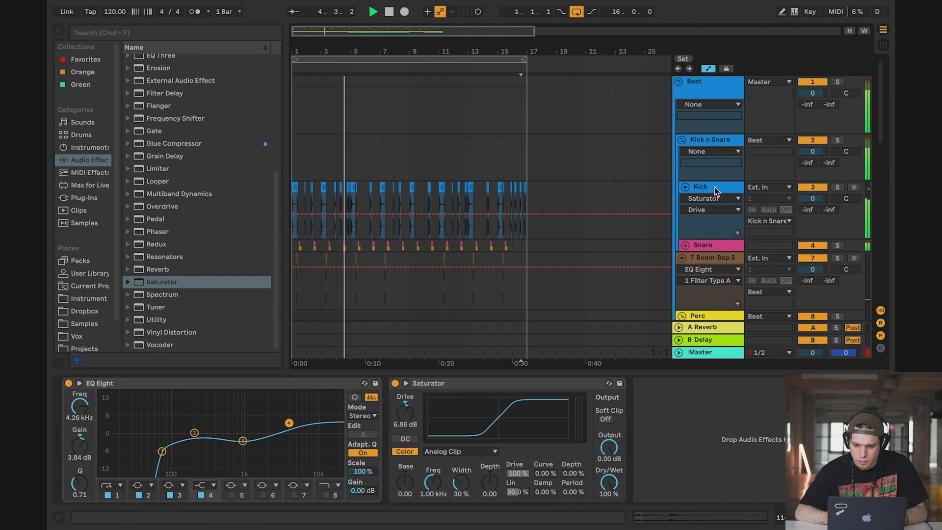
# Step: Add a Glue Compressor to the Beat group and adjust its attack, release and ratio
pyautogui.click(721, 90)
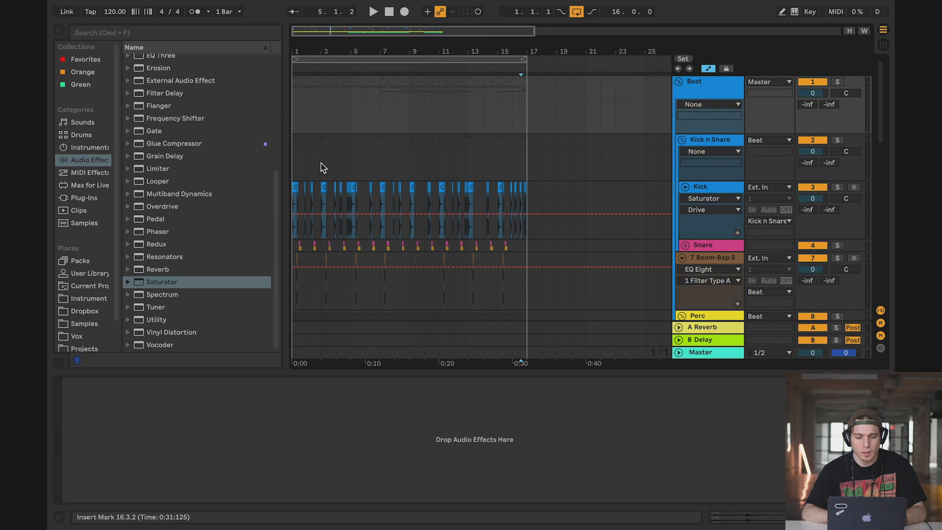
pyautogui.moveTo(293, 167); pyautogui.dragTo(526, 162)
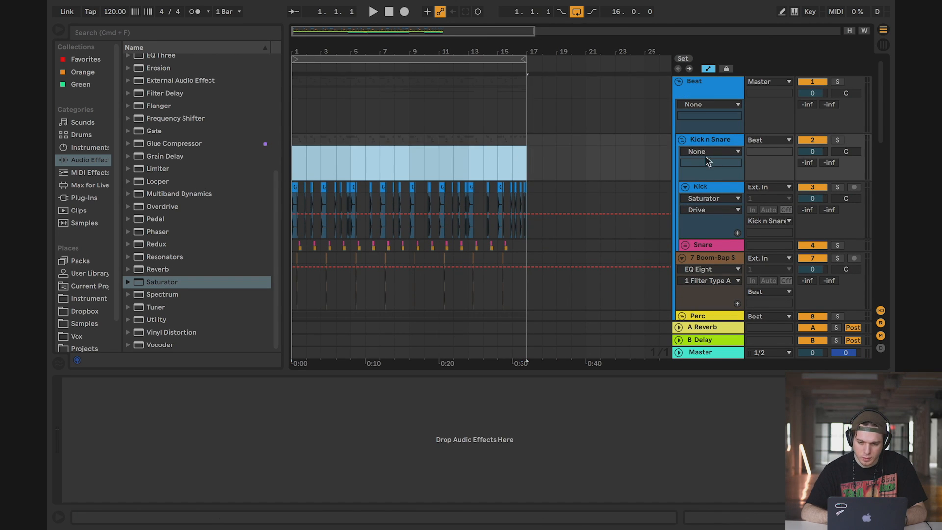
pyautogui.click(704, 89)
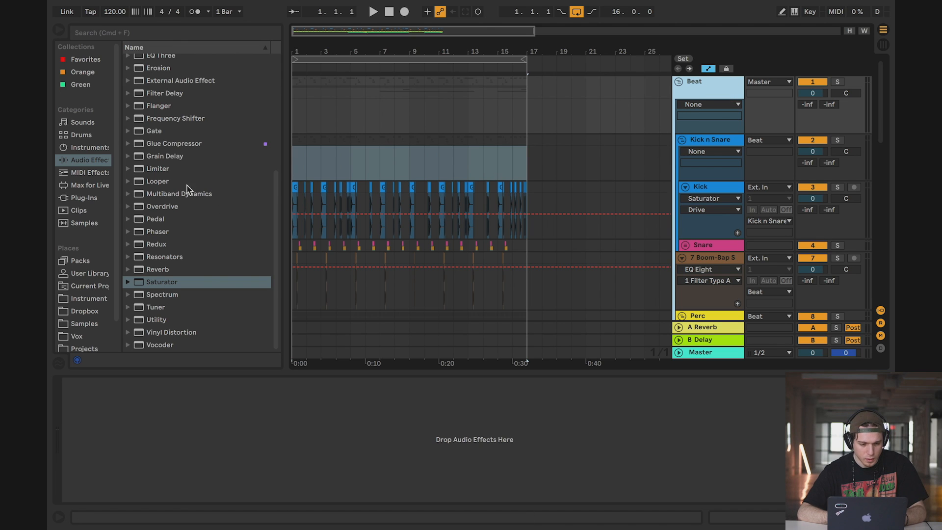
pyautogui.moveTo(167, 147)
pyautogui.mouseDown()
pyautogui.moveTo(440, 106)
pyautogui.moveTo(167, 146)
pyautogui.mouseUp()
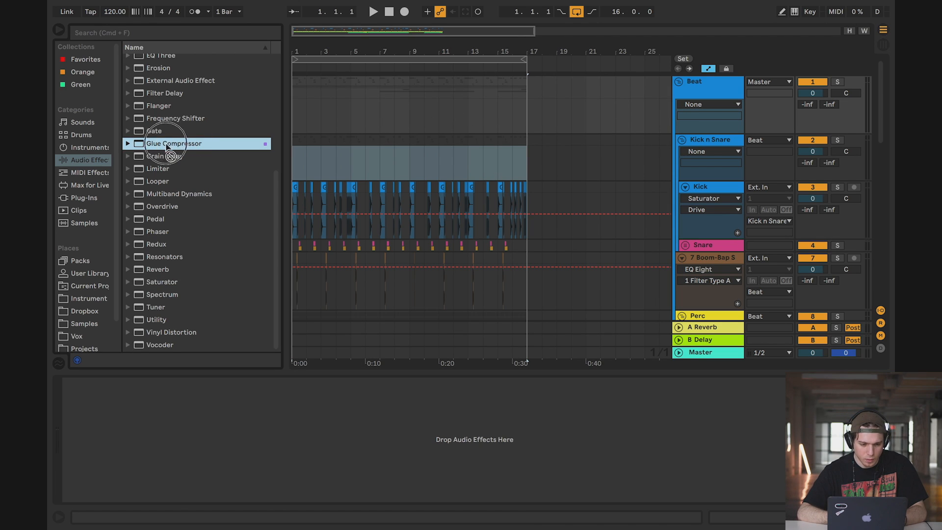
pyautogui.moveTo(389, 118); pyautogui.dragTo(389, 118)
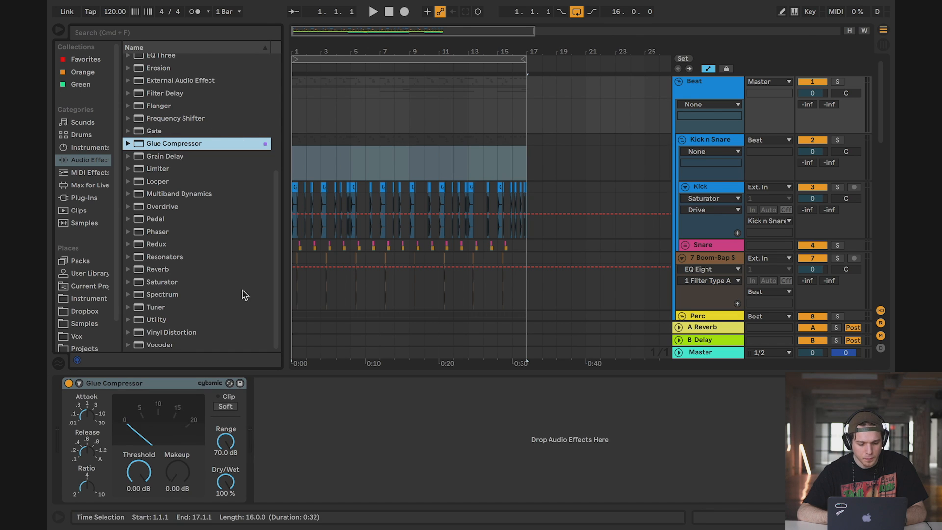
pyautogui.click(87, 422)
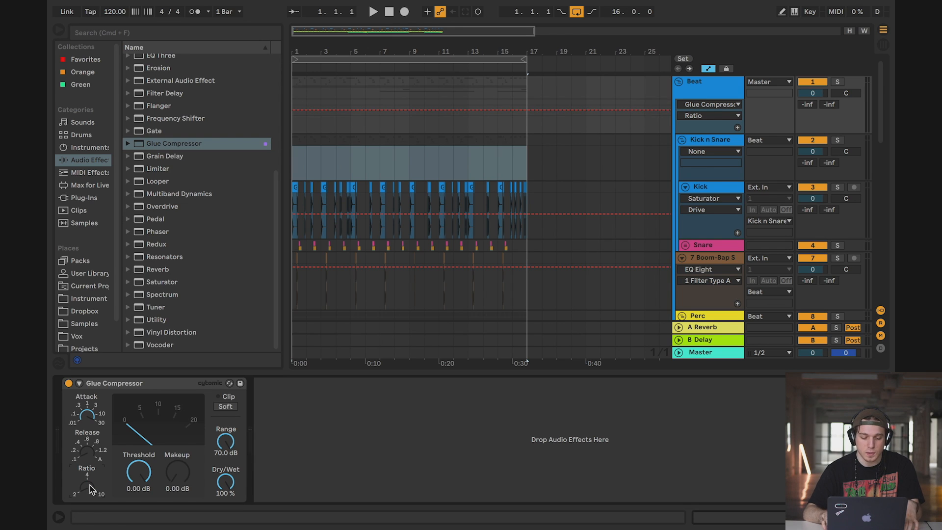
# Step: Play the beat from bar 1 and lower the Beat group's Glue Compressor threshold to about -8.89 dB
pyautogui.click(296, 129)
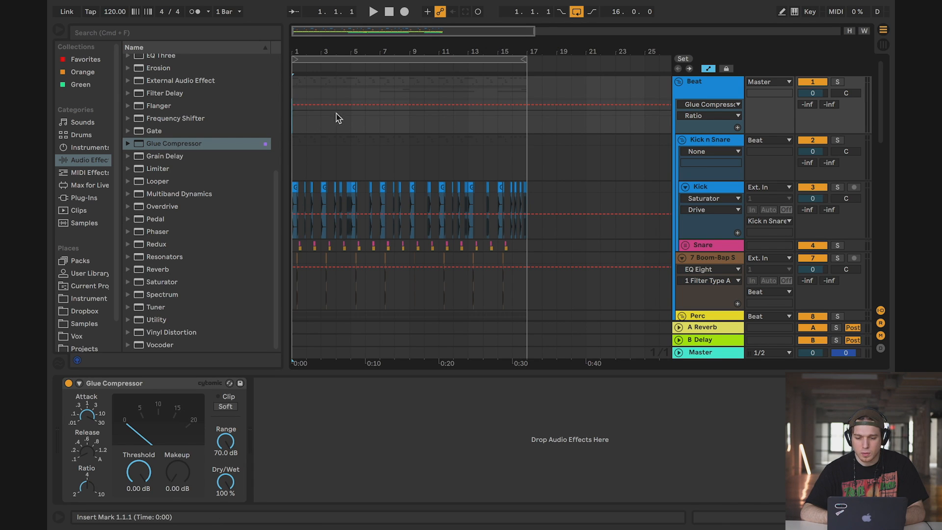
pyautogui.moveTo(294, 125); pyautogui.dragTo(523, 126)
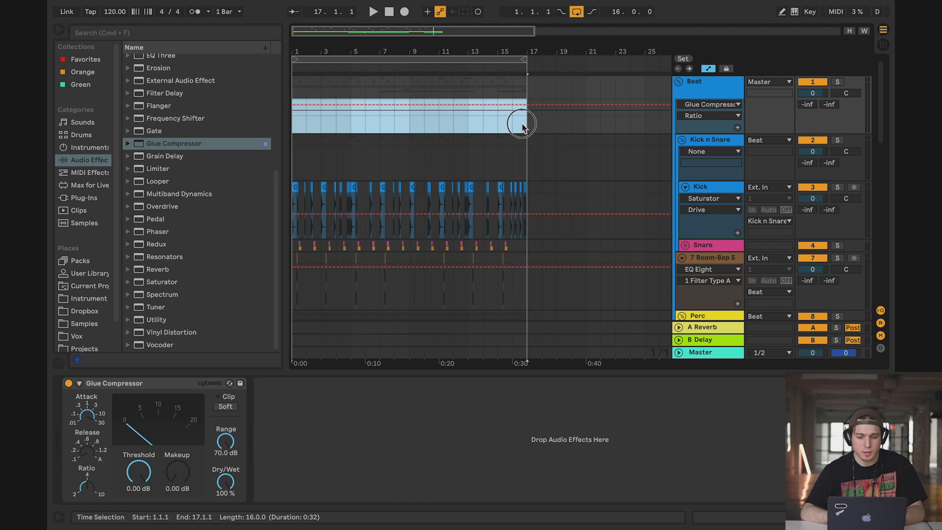
pyautogui.click(523, 126)
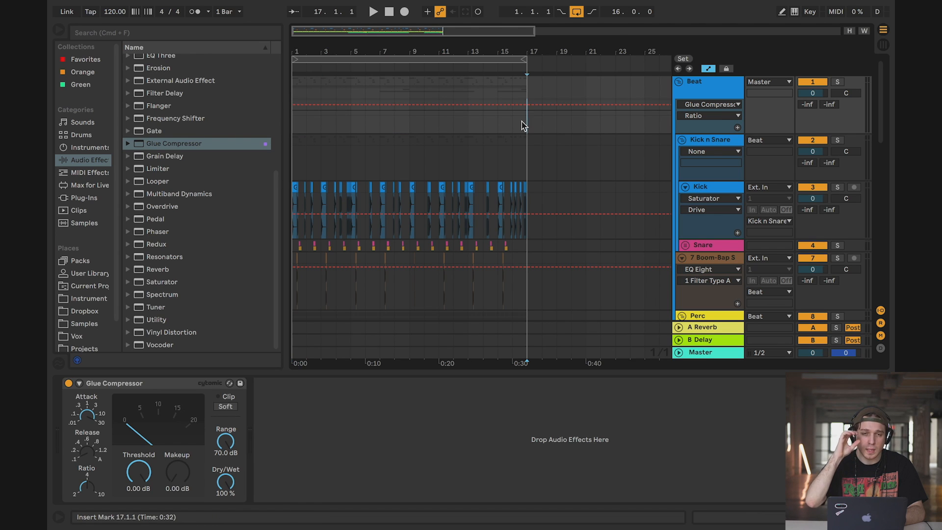
pyautogui.click(295, 131)
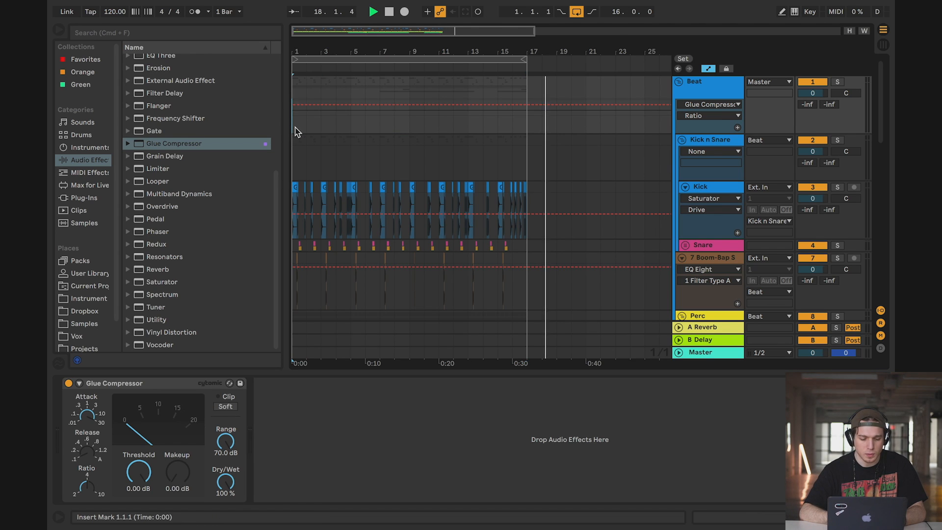
pyautogui.press('space')
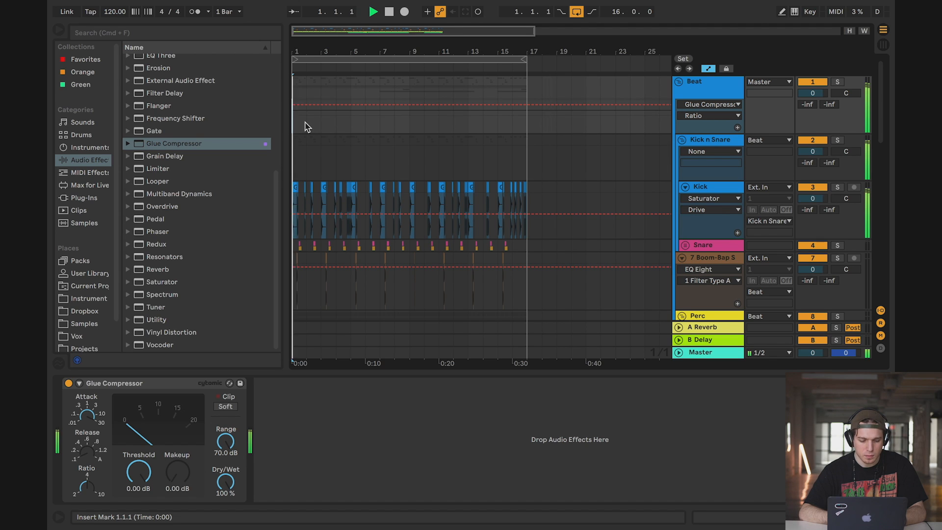
pyautogui.click(138, 470)
pyautogui.moveTo(138, 471); pyautogui.dragTo(139, 494)
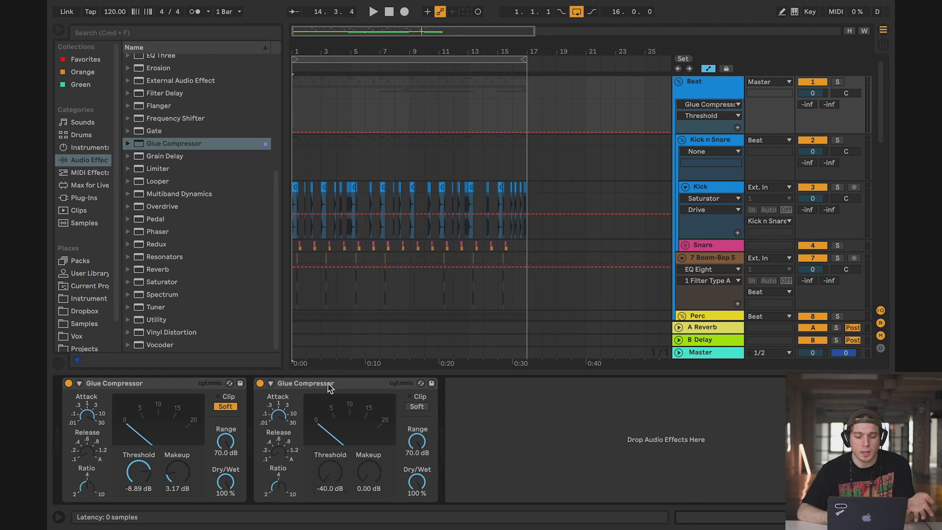
# Step: Play the beat from bar 1 and set the Dry/Wet of the Beat group's second Glue Compressor to about 27 %
pyautogui.click(330, 386)
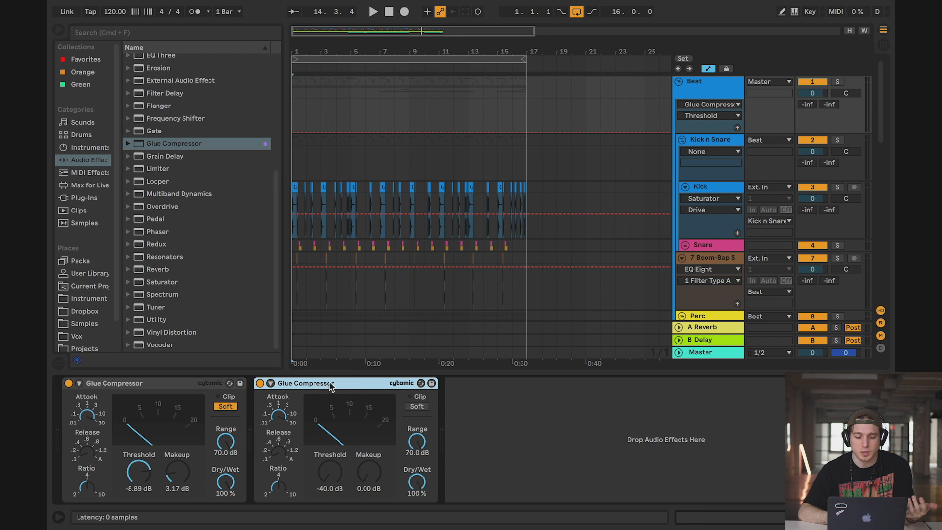
pyautogui.click(331, 472)
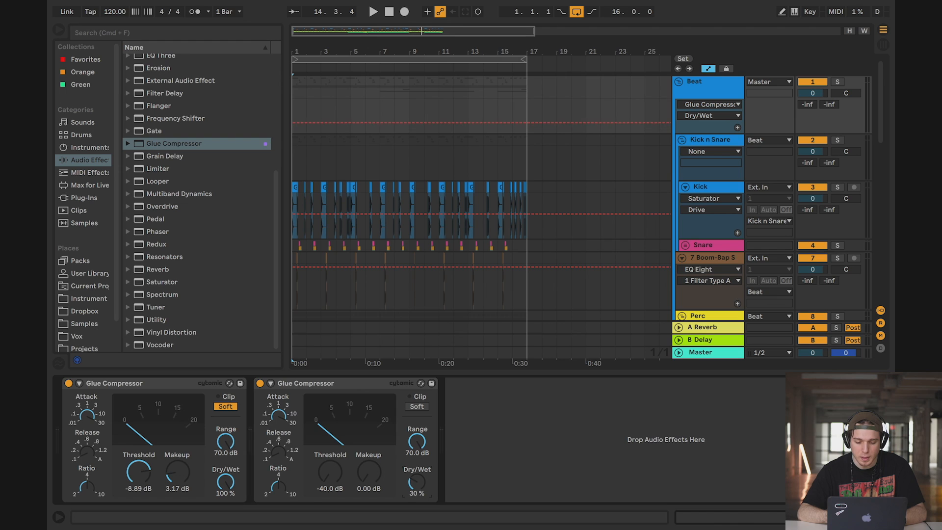
pyautogui.click(299, 113)
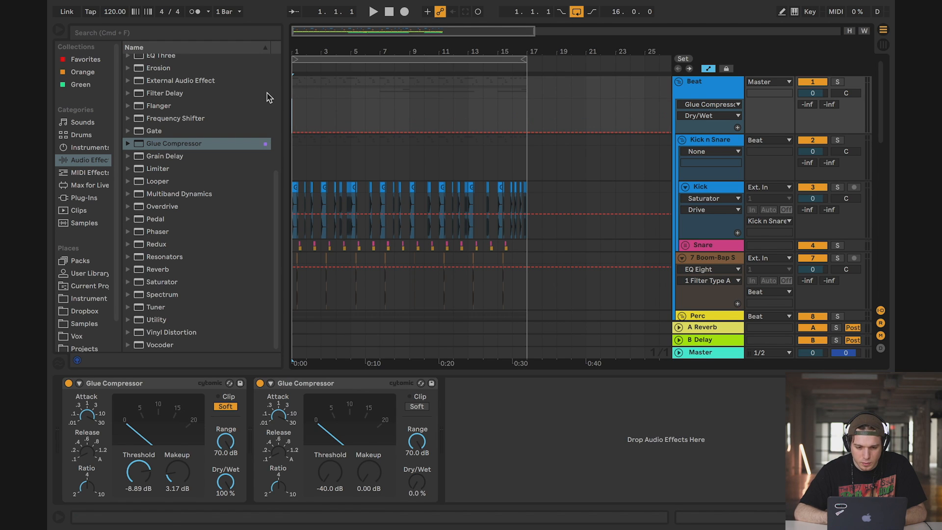
pyautogui.press('space')
pyautogui.moveTo(417, 485)
pyautogui.mouseDown()
pyautogui.moveTo(417, 459)
pyautogui.moveTo(417, 480)
pyautogui.mouseUp()
# Step: Group the Beat group's two Glue Compressors into one Audio Effect Rack and stop playback
pyautogui.click(310, 385)
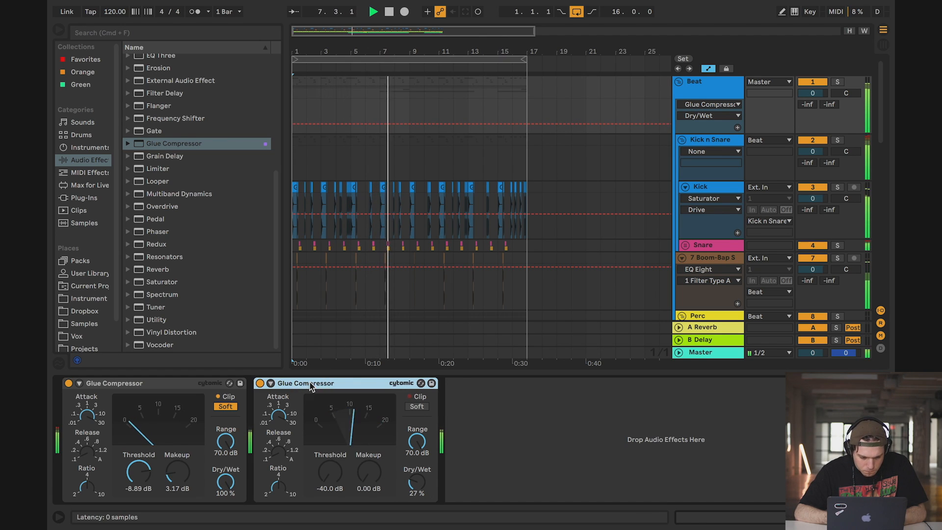
pyautogui.keyDown('shift'); pyautogui.click(186, 382); pyautogui.keyUp('shift')
pyautogui.press('super+g')
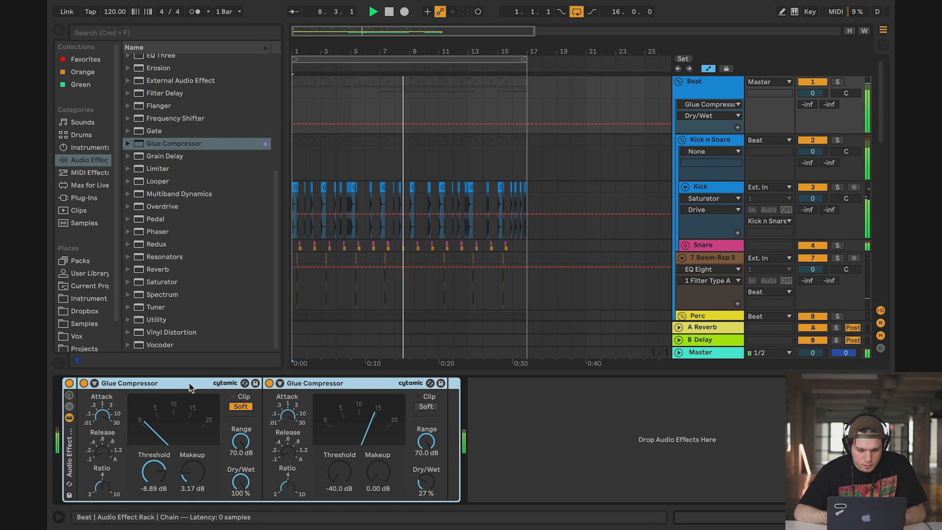
pyautogui.press('space')
# Step: Play the beat from bar 1 and compare it with the Audio Effect Rack bypassed and enabled
pyautogui.keyDown('shift'); pyautogui.click(511, 119); pyautogui.keyUp('shift')
pyautogui.moveTo(524, 112); pyautogui.dragTo(285, 104)
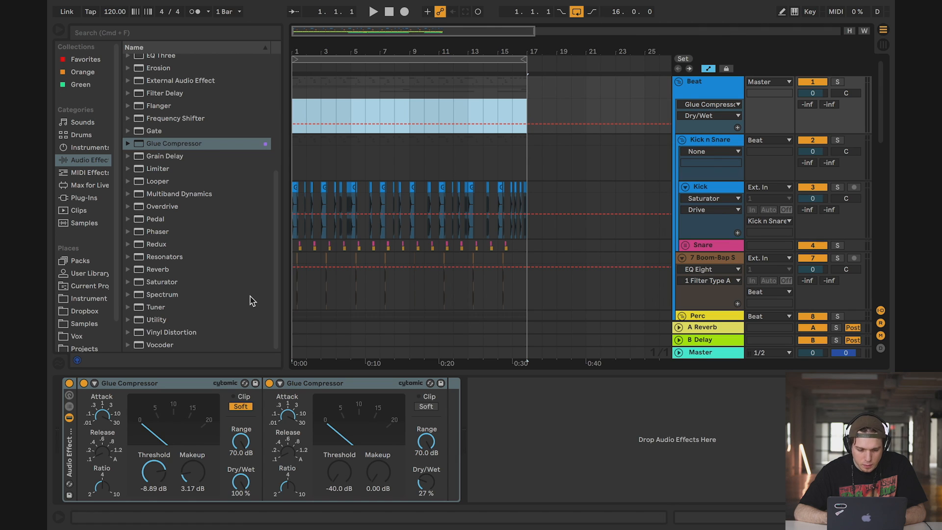
pyautogui.click(70, 383)
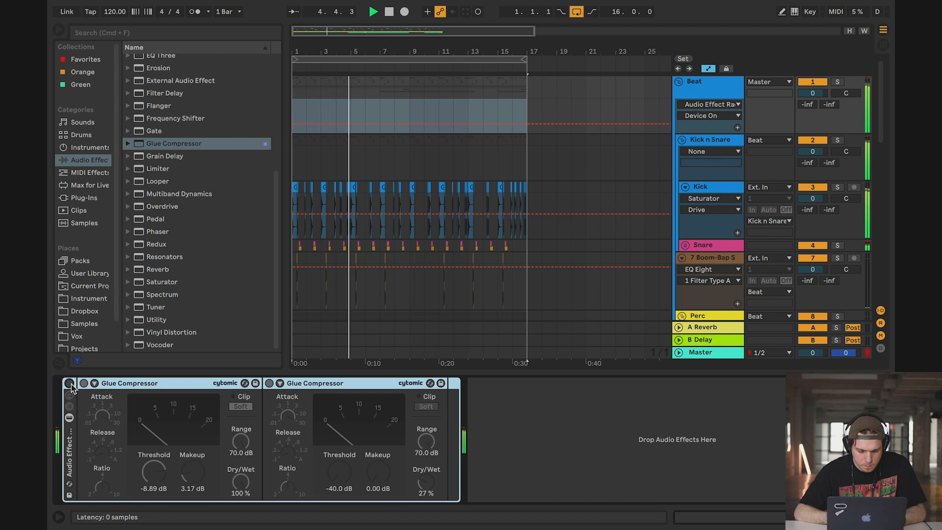
pyautogui.click(69, 383)
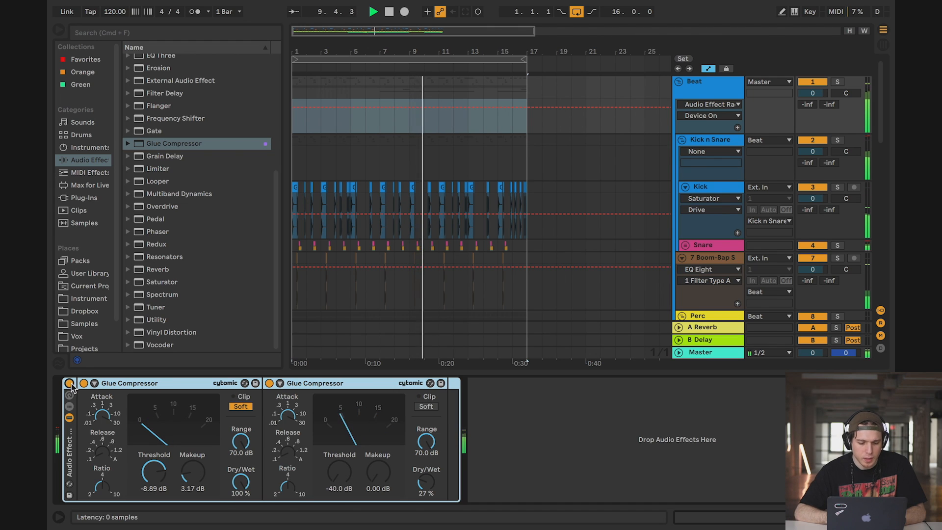
pyautogui.click(69, 383)
pyautogui.press('space')
# Step: Turn the Beat group's Audio Effect Rack back on and play the beat from bar 1
pyautogui.moveTo(295, 107)
pyautogui.mouseDown()
pyautogui.moveTo(527, 110)
pyautogui.moveTo(295, 111)
pyautogui.mouseUp()
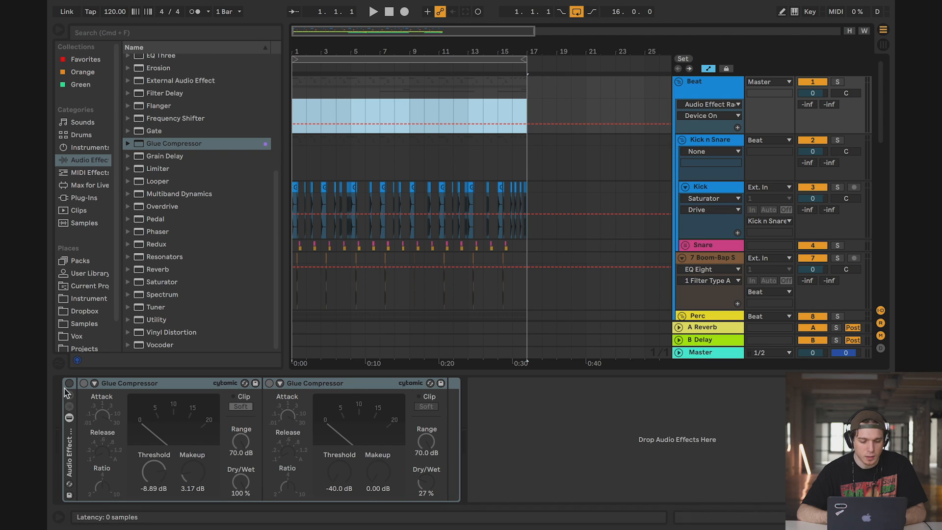
pyautogui.click(179, 385)
pyautogui.click(355, 386)
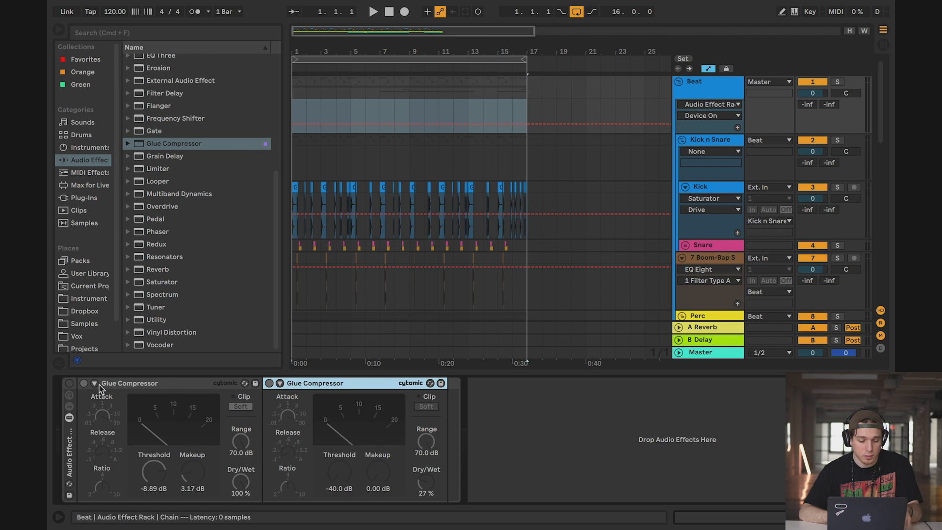
pyautogui.click(70, 383)
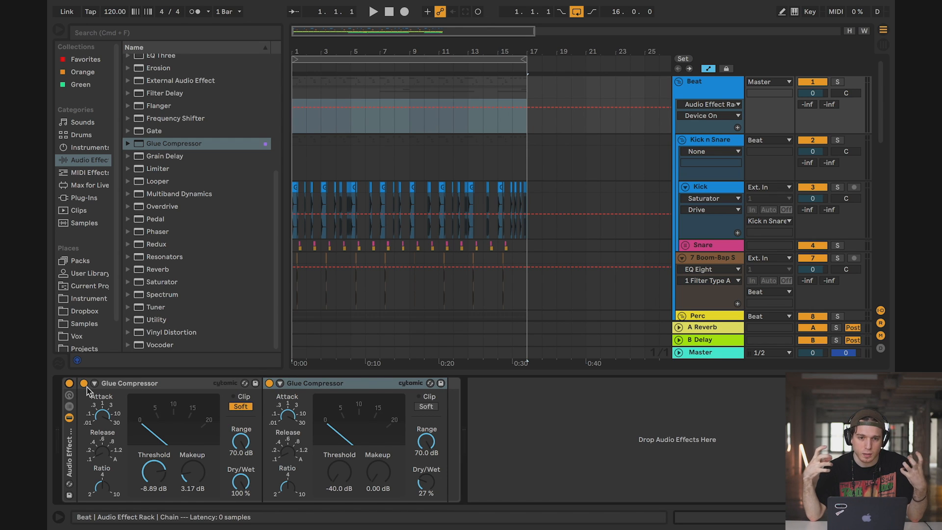
pyautogui.press('space')
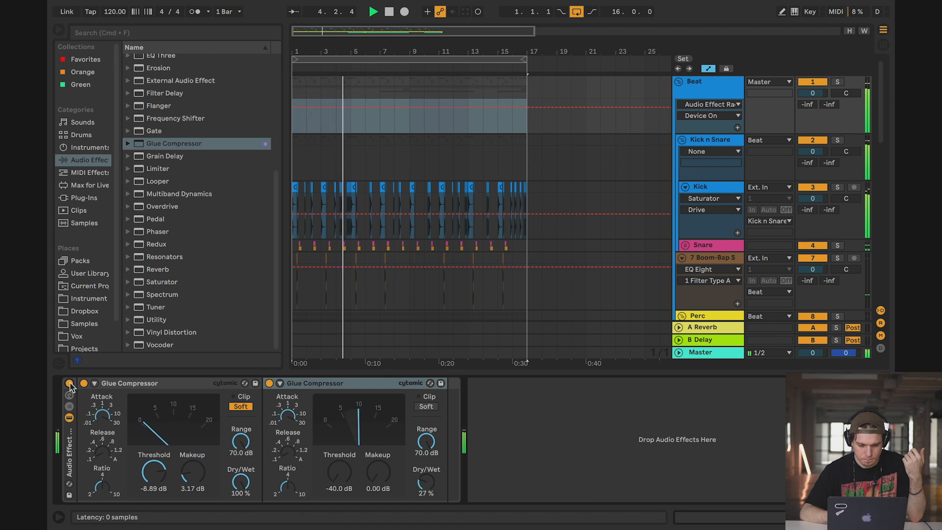
# Step: Compare the playing beat with the Beat group's Audio Effect Rack bypassed and enabled, leaving it on and stopping playback
pyautogui.click(69, 384)
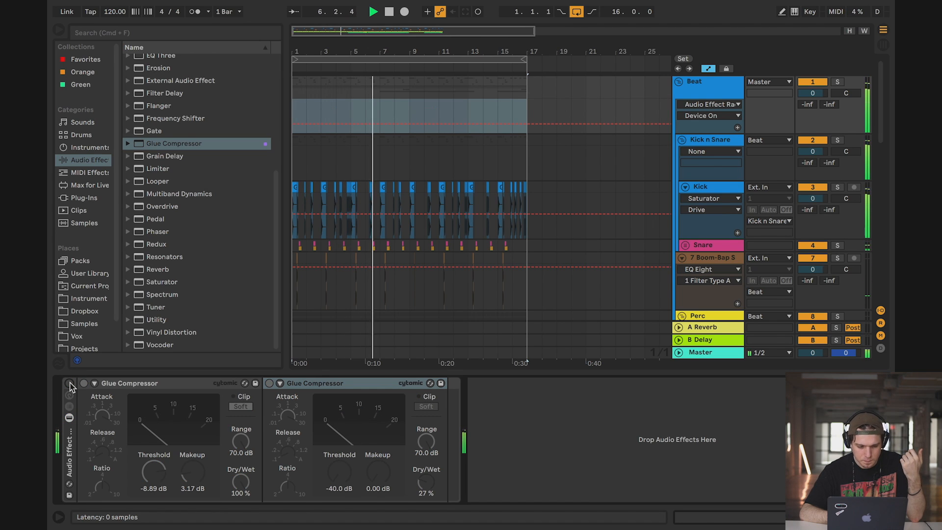
pyautogui.click(70, 384)
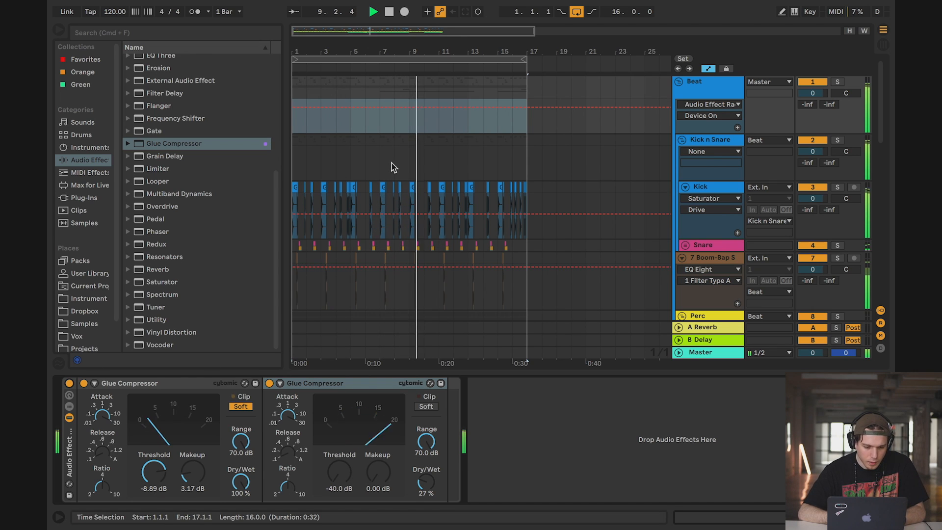
pyautogui.press('space')
# Step: Add a Saturator after the Beat group's Audio Effect Rack with Drive at 3.00 dB and Soft Clip on
pyautogui.moveTo(159, 283); pyautogui.dragTo(536, 388)
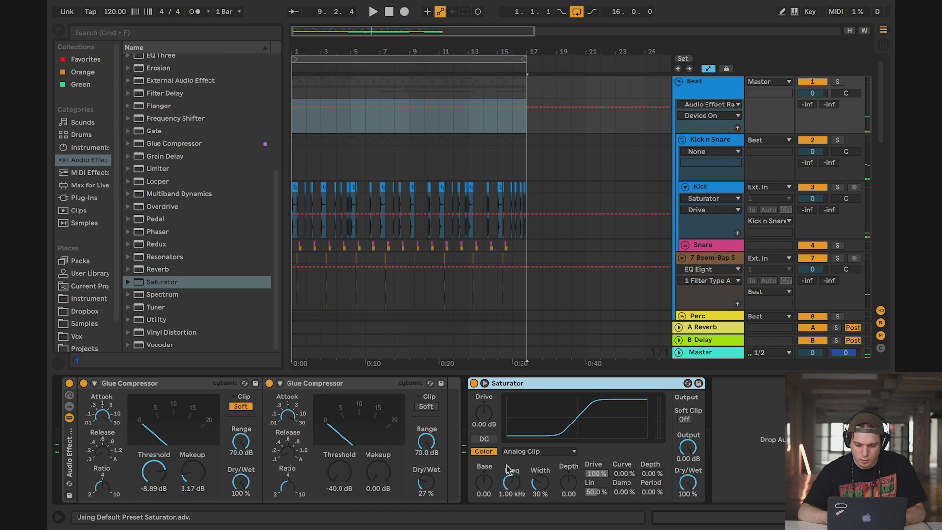
pyautogui.click(480, 421)
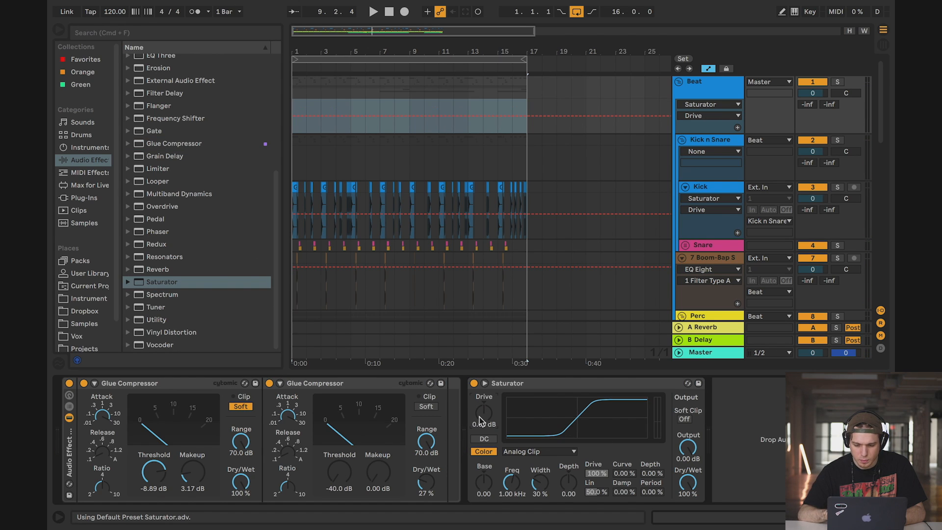
pyautogui.click(684, 420)
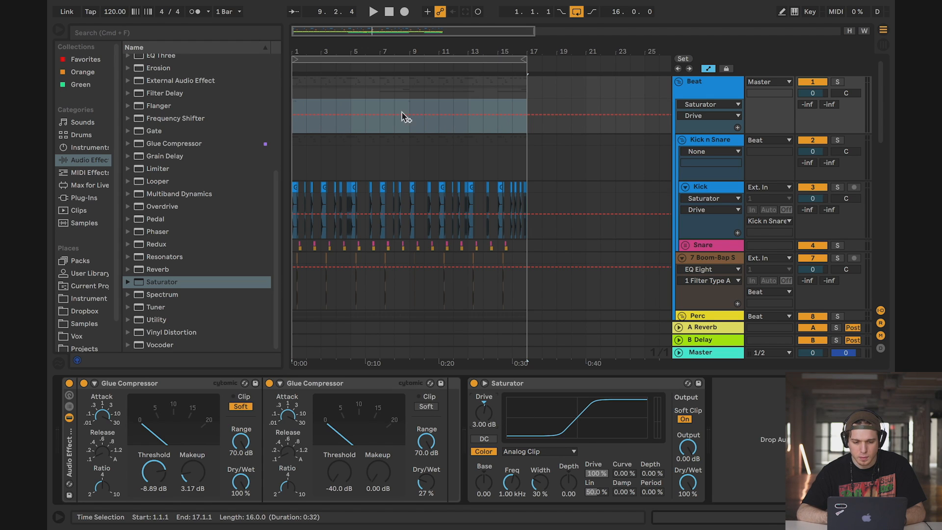
# Step: Play the beat from bar 1 and lower the Beat group's Saturator Drive to 0.60 dB
pyautogui.press('space')
pyautogui.moveTo(487, 410); pyautogui.dragTo(487, 416)
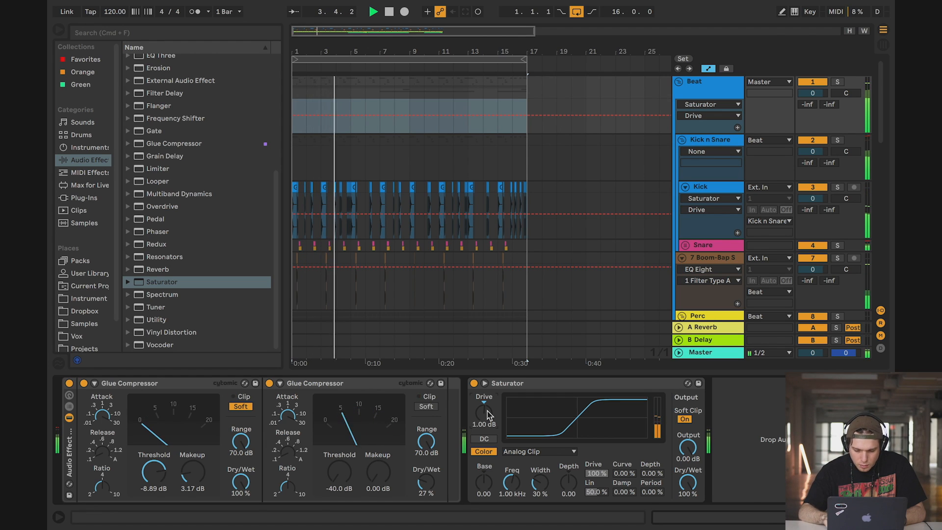
pyautogui.press('Down')
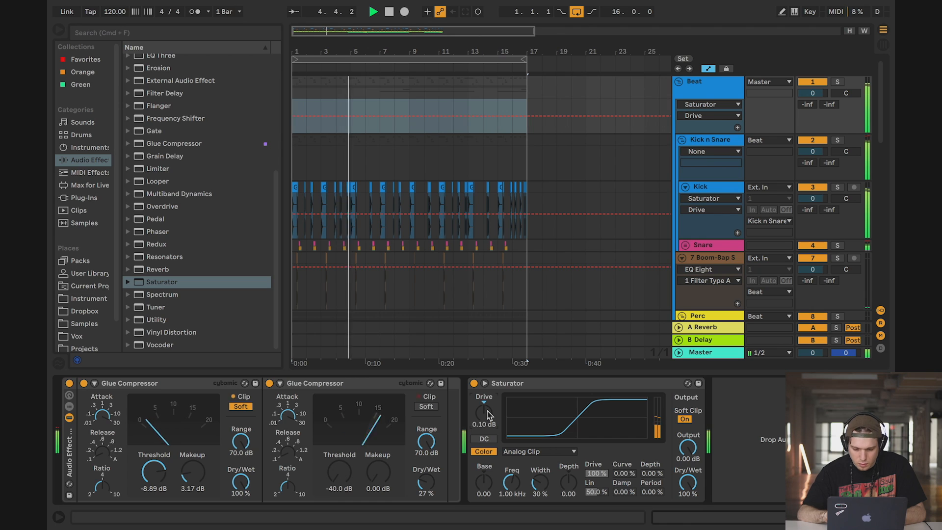
pyautogui.write('0.7')
pyautogui.press('Return')
pyautogui.moveTo(487, 413); pyautogui.dragTo(487, 414)
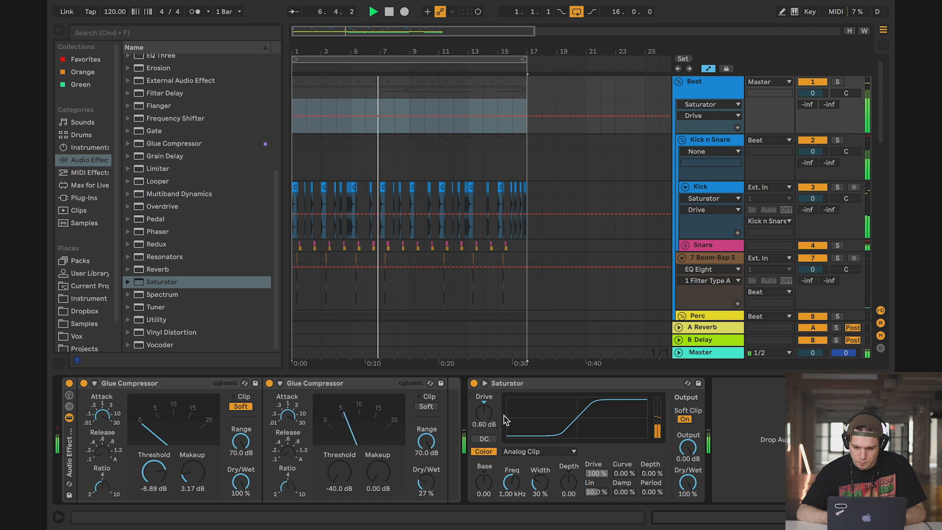
# Step: Look over the Perc group's tracks around bar 9 during playback and stop the beat
pyautogui.scroll(-8, 398, 161)
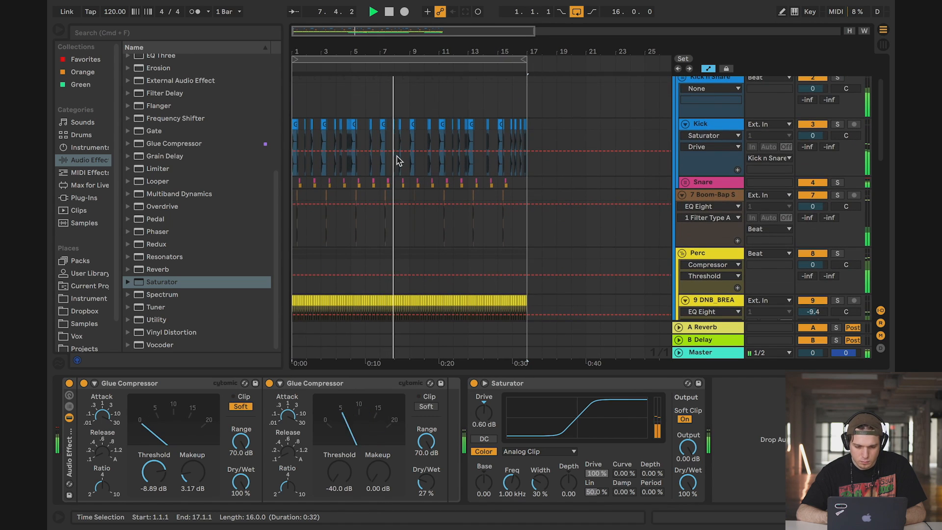
pyautogui.moveTo(408, 49); pyautogui.dragTo(453, 126)
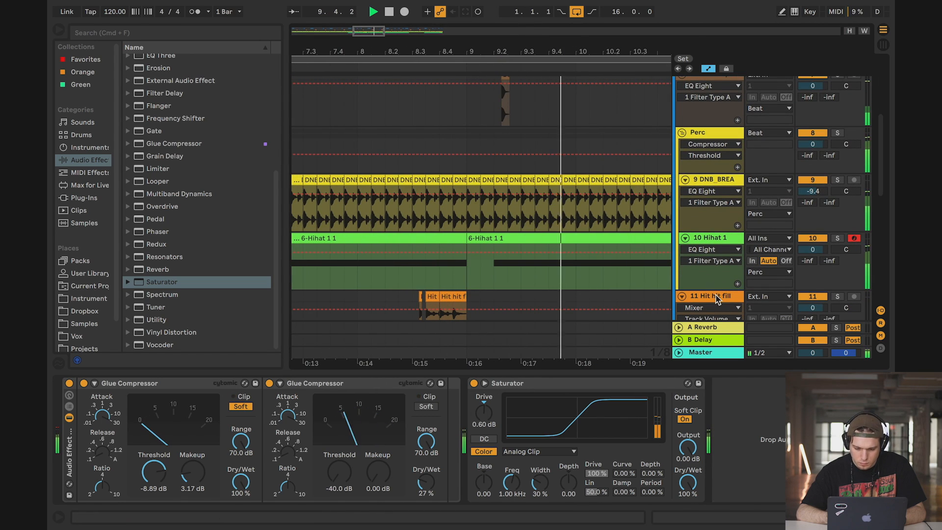
pyautogui.press('space')
pyautogui.scroll(-10, 423, 121)
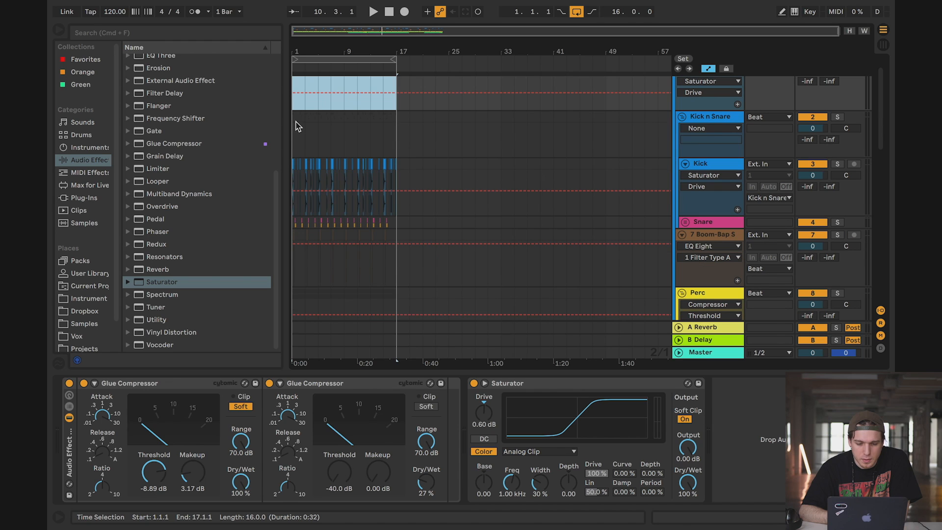
# Step: Select the whole Kick n Snare group in the arrangement from bar 1 to bar 17
pyautogui.moveTo(295, 121); pyautogui.dragTo(396, 121)
pyautogui.moveTo(395, 121); pyautogui.dragTo(295, 121)
pyautogui.moveTo(392, 125)
pyautogui.mouseDown()
pyautogui.moveTo(395, 118)
pyautogui.moveTo(286, 119)
pyautogui.moveTo(394, 122)
pyautogui.mouseUp()
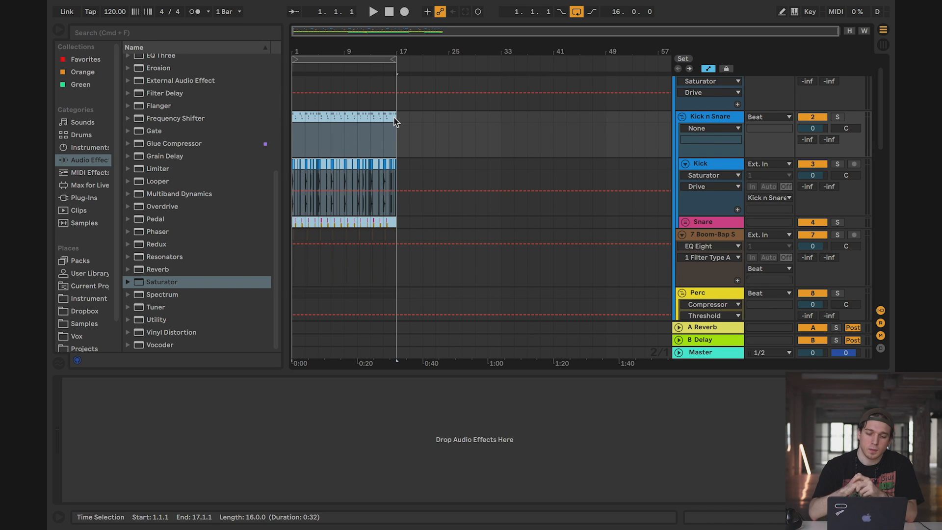
pyautogui.scroll(1, 395, 122)
pyautogui.click(396, 122)
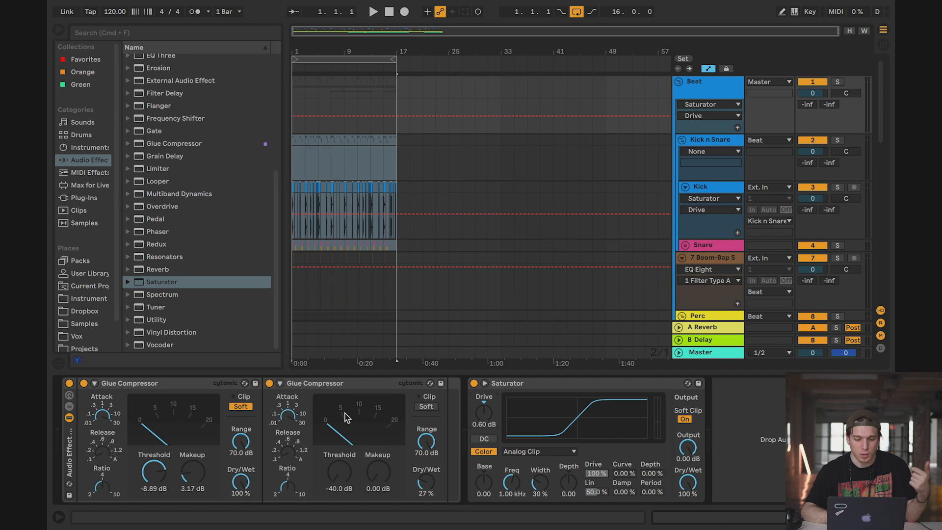
pyautogui.keyDown('shift'); pyautogui.click(400, 145); pyautogui.keyUp('shift')
pyautogui.moveTo(398, 142); pyautogui.dragTo(277, 149)
pyautogui.moveTo(397, 138); pyautogui.dragTo(290, 152)
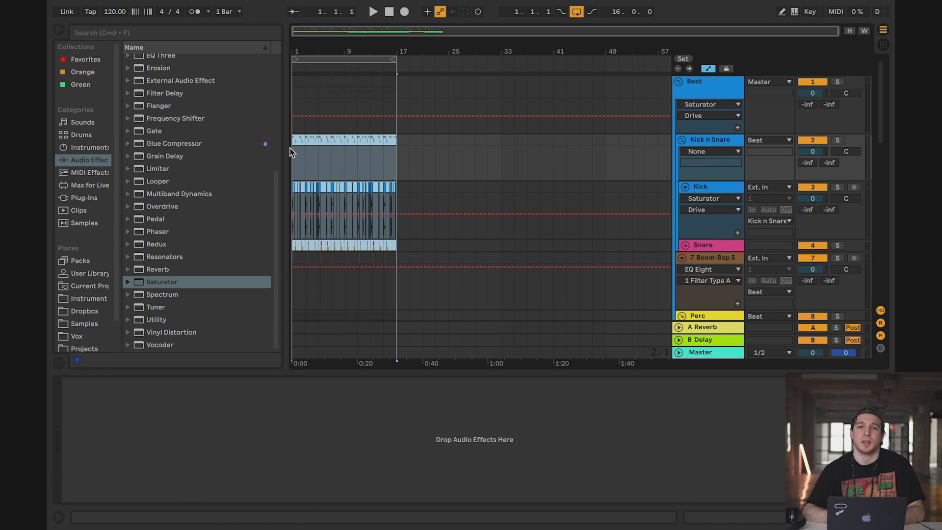